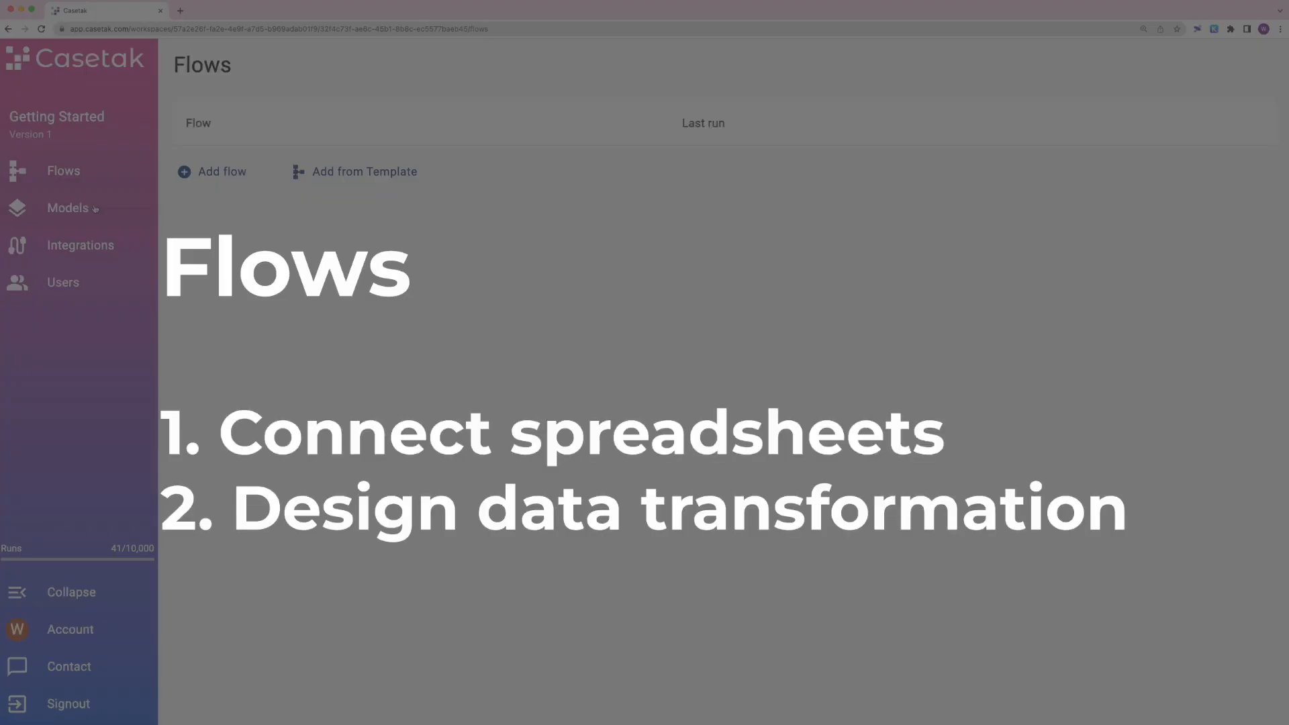
Add a new flow to the Getting Started workspace and name it Revenue Budget.
{"action": "left_click", "coordinate": [96, 209]}
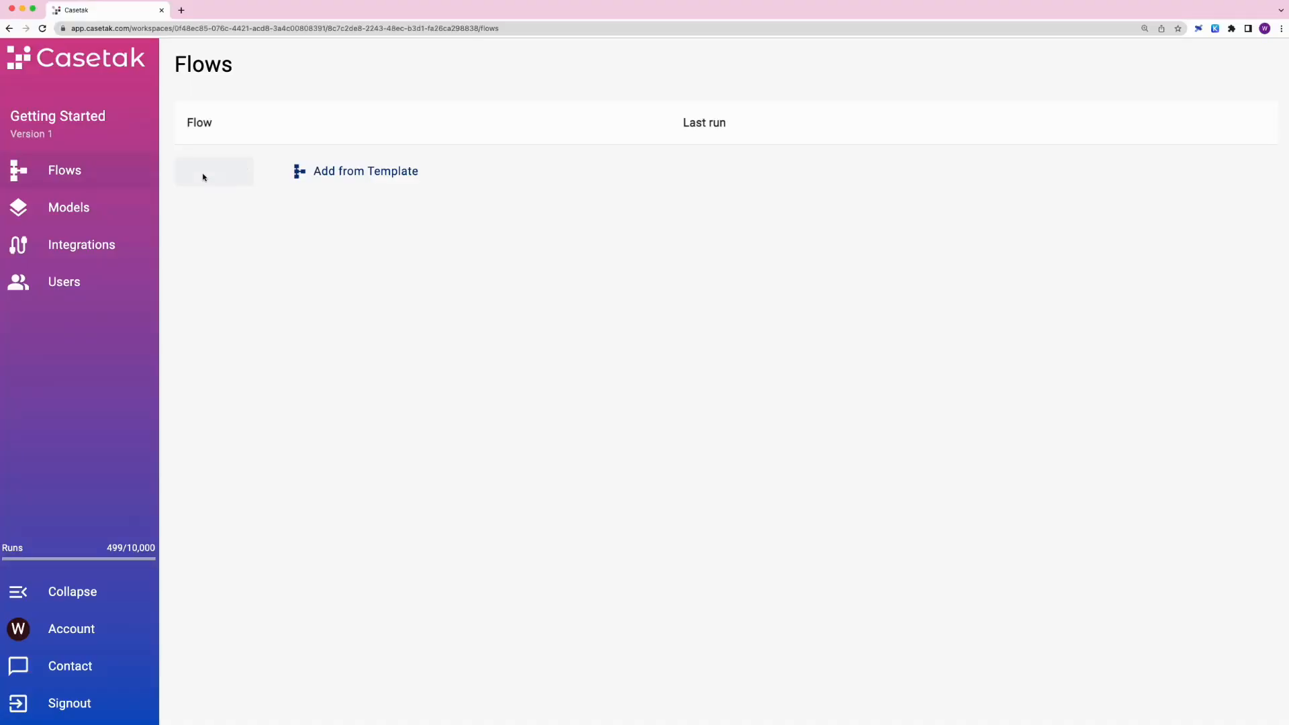
{"action": "left_click", "coordinate": [204, 173]}
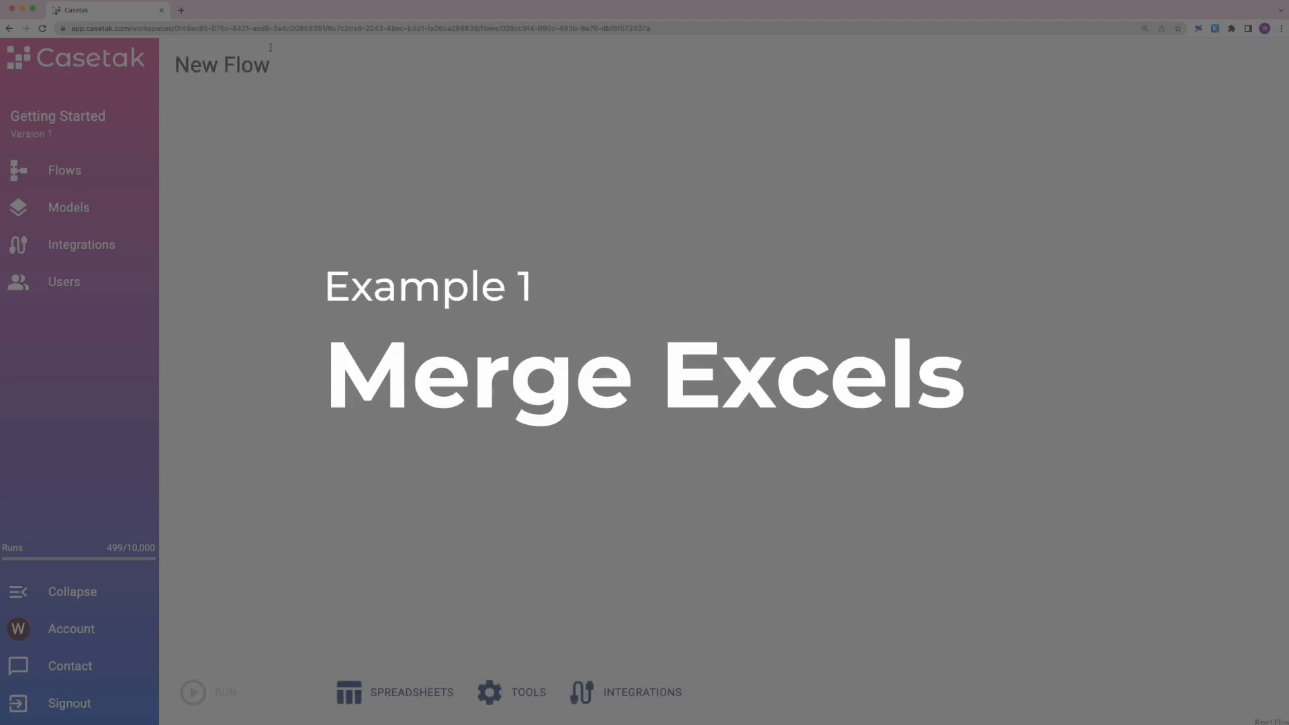
{"action": "left_click_drag", "start_coordinate": [270, 61], "coordinate": [181, 67]}
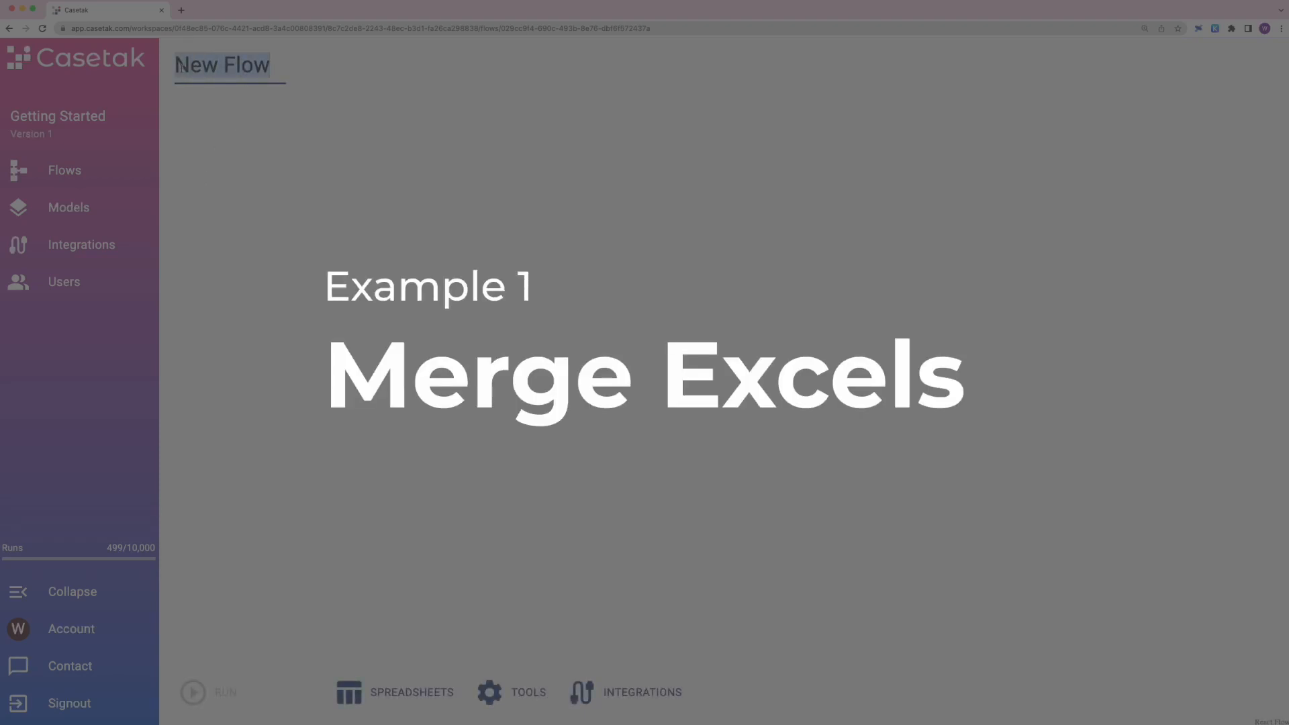
{"action": "type", "text": "Revenue"}
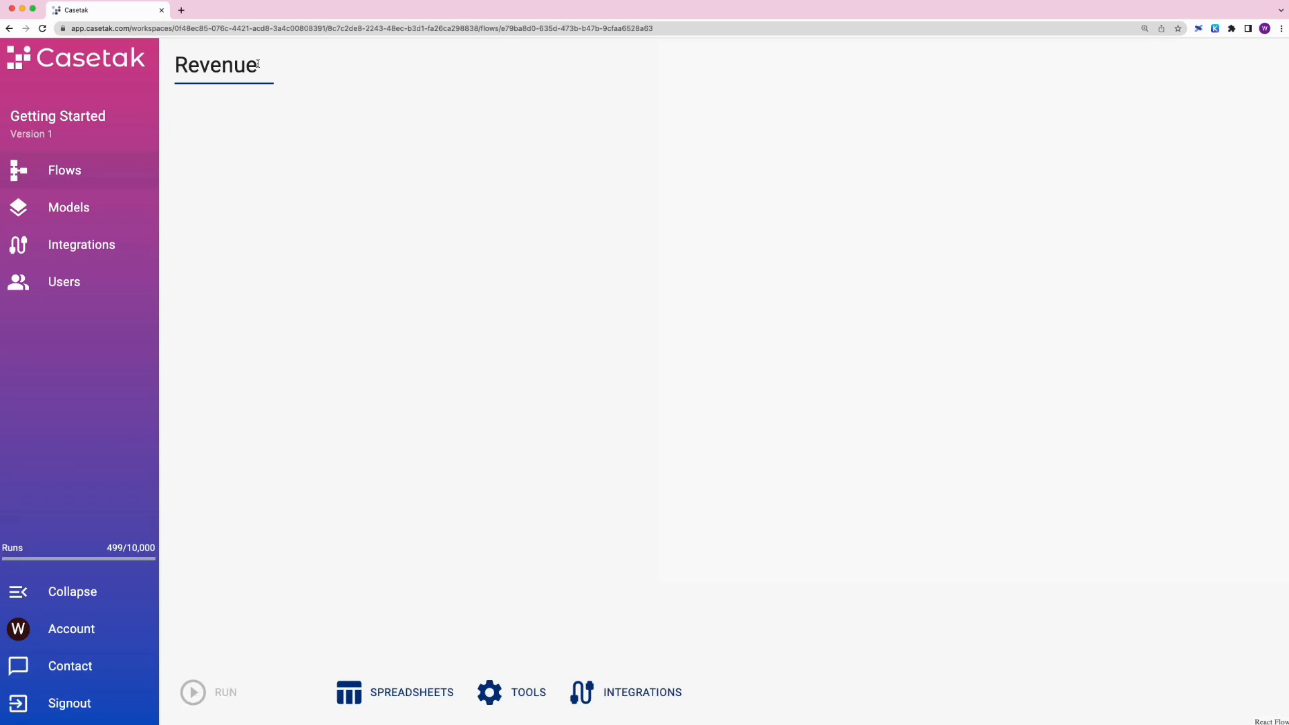
{"action": "type", "text": " Budget"}
{"action": "left_click", "coordinate": [322, 165]}
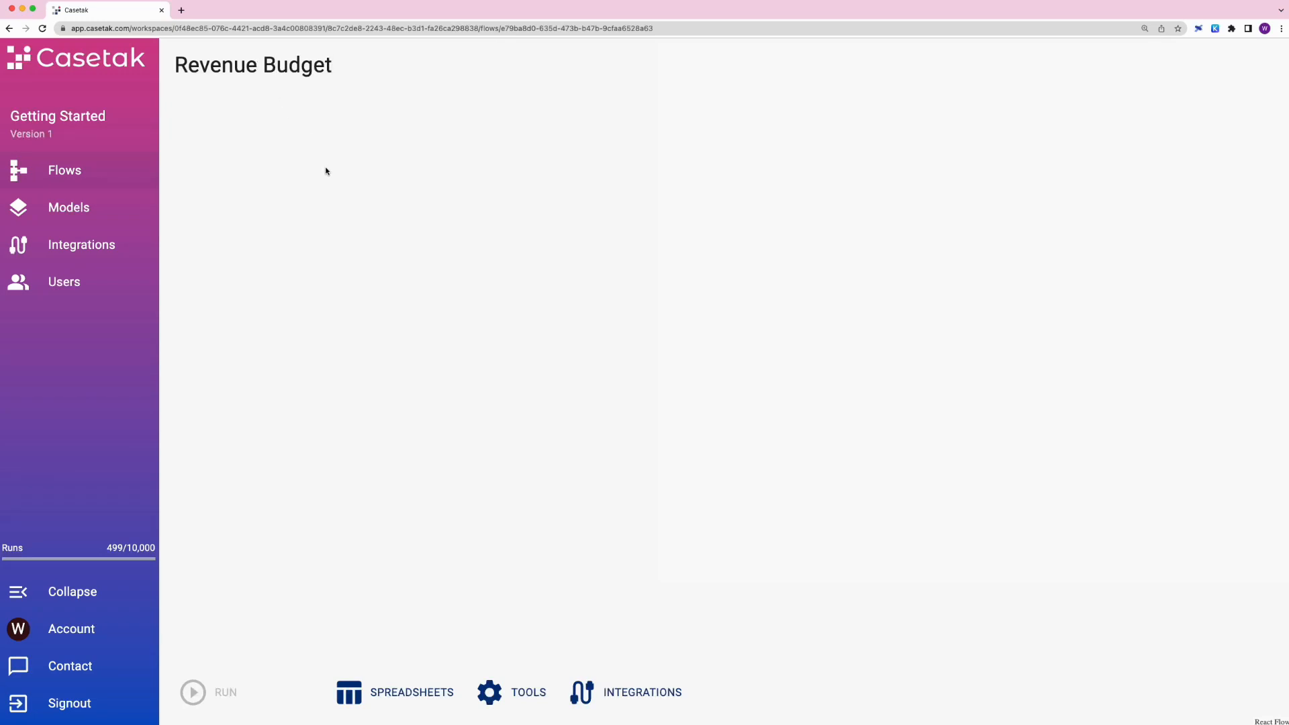
Connect the flow to Microsoft spreadsheets by signing in with Microsoft and accepting the requested permissions.
{"action": "left_click", "coordinate": [397, 693]}
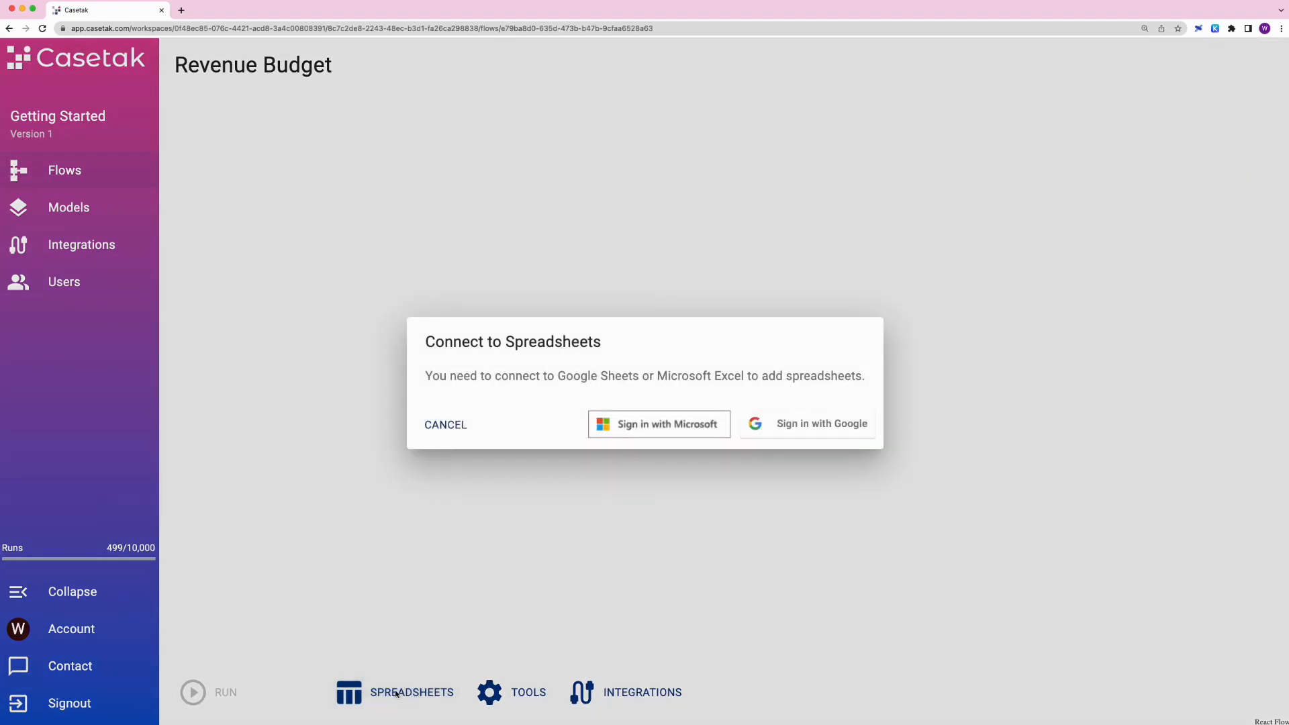
{"action": "left_click", "coordinate": [661, 428]}
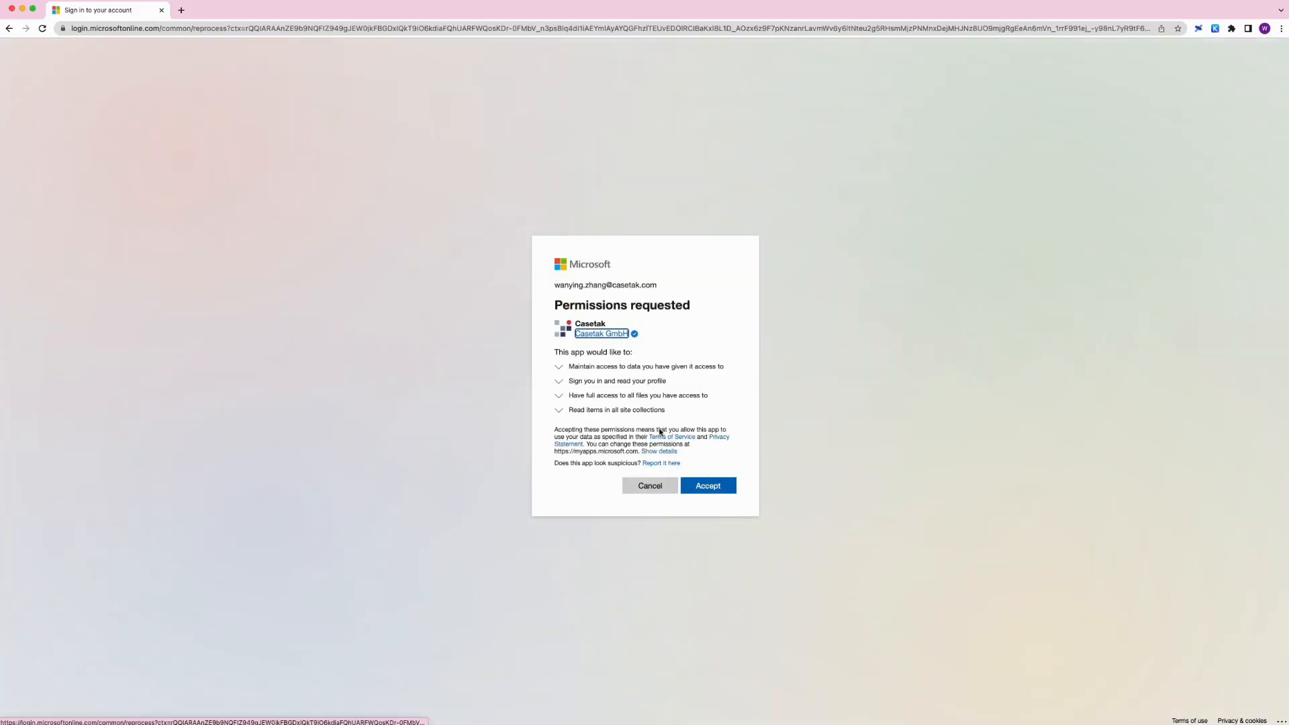
{"action": "left_click", "coordinate": [712, 481]}
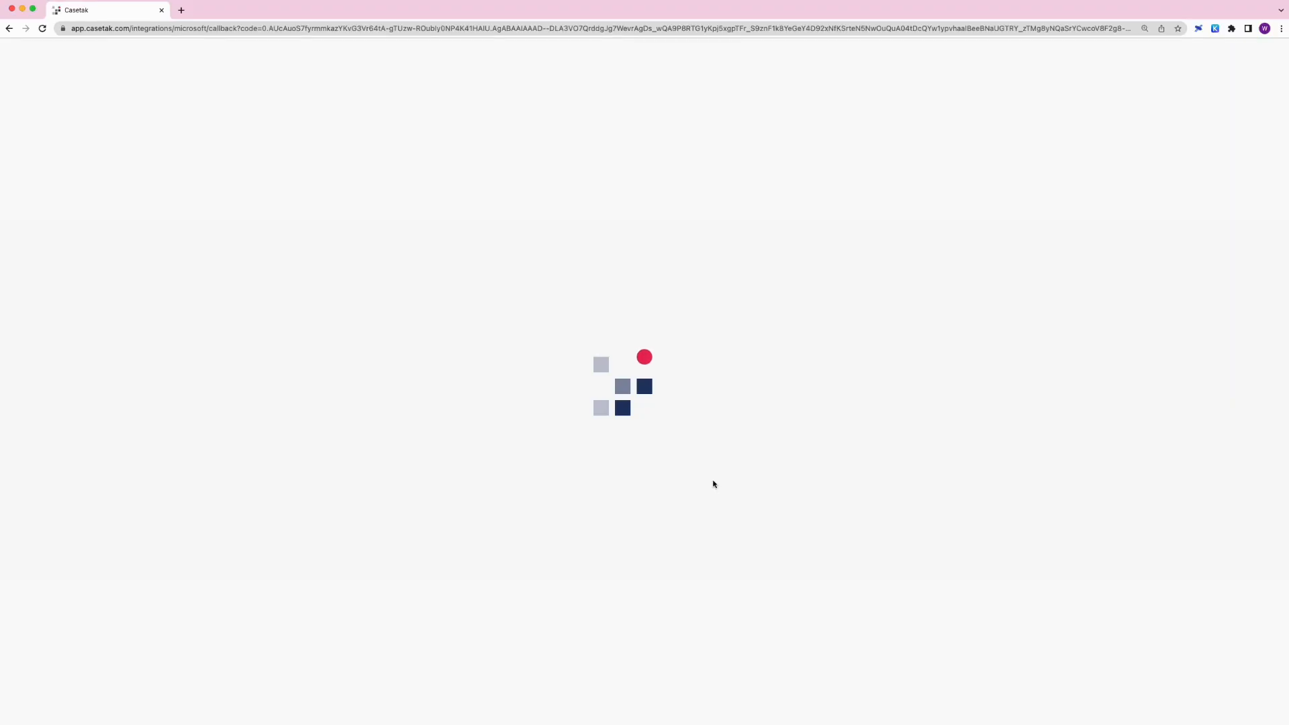
Add EMEA Sales Rep.xlsx to the flow from the Casetak/Test folder of the Casetak GmbH SharePoint.
{"action": "left_click", "coordinate": [429, 693]}
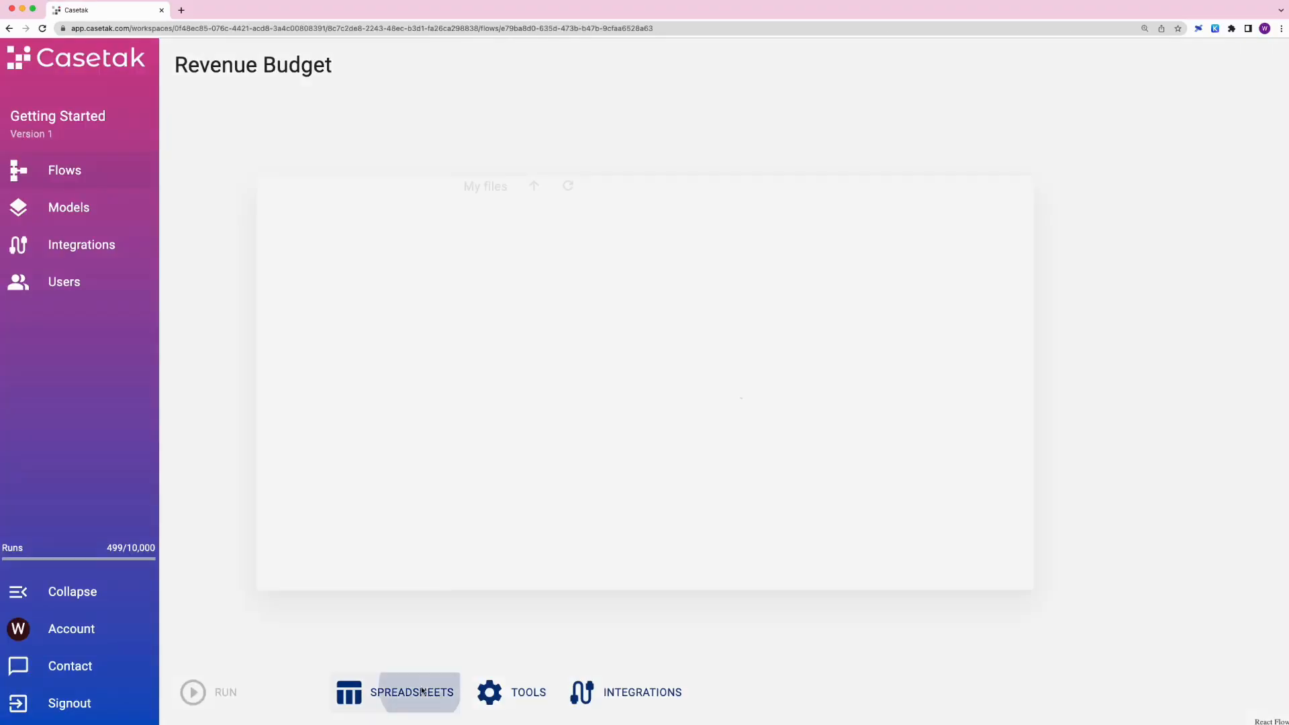
{"action": "left_click", "coordinate": [376, 254]}
{"action": "left_click", "coordinate": [490, 220]}
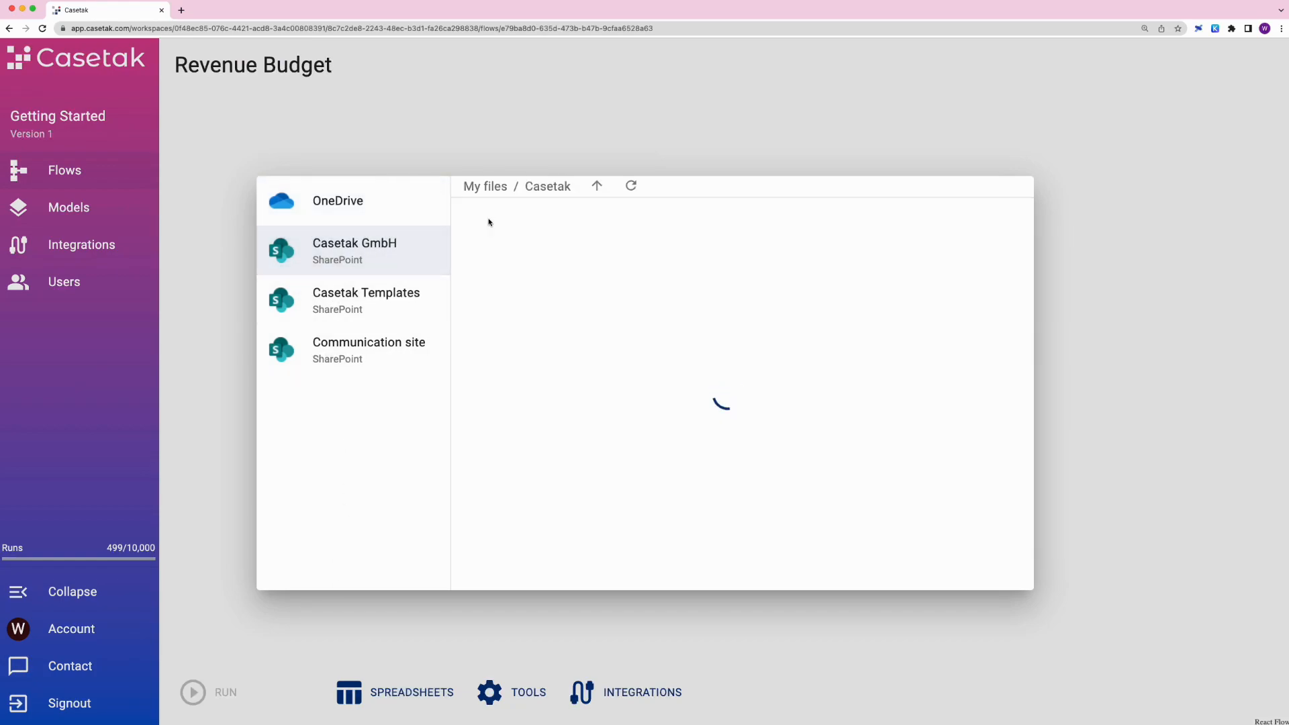
{"action": "left_click", "coordinate": [483, 259]}
{"action": "left_click", "coordinate": [517, 229]}
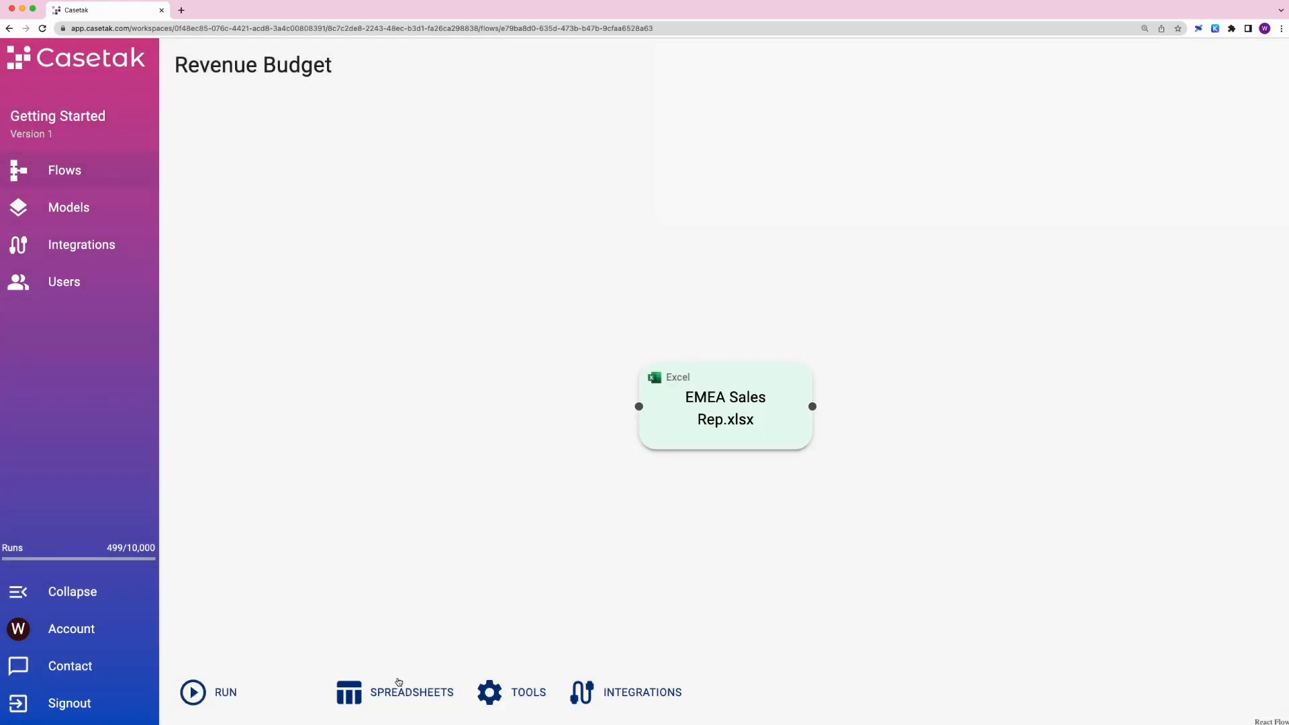
Add NA Sales Rep.xlsx from the same SharePoint Casetak/Test folder and place its node below the EMEA Sales Rep.xlsx node.
{"action": "left_click", "coordinate": [398, 683]}
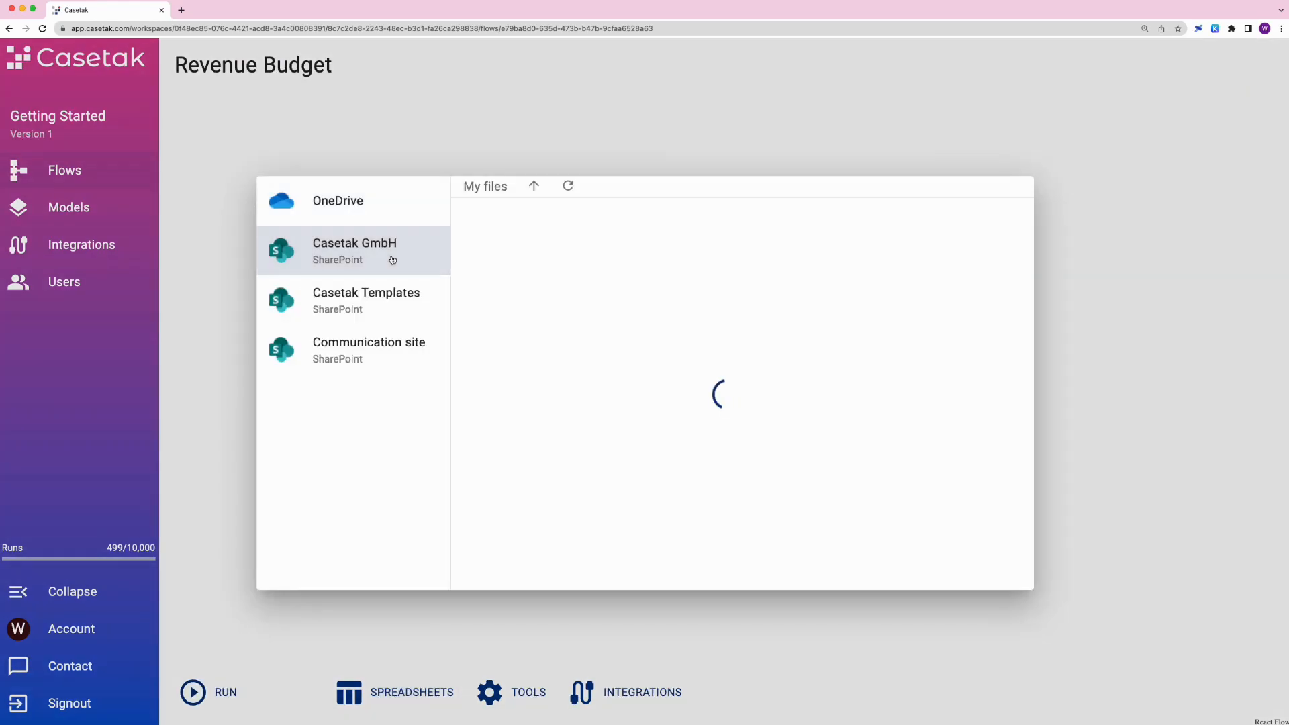
{"action": "left_click", "coordinate": [510, 222]}
{"action": "left_click", "coordinate": [506, 252]}
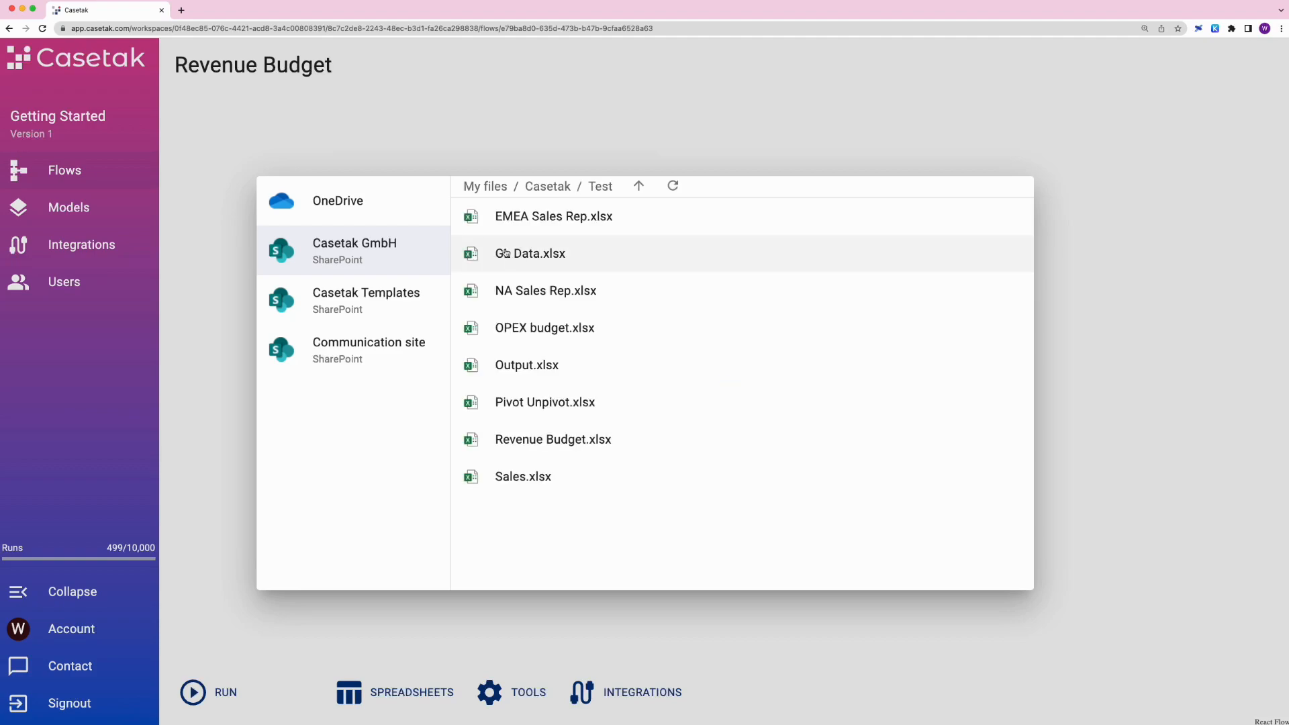
{"action": "left_click", "coordinate": [515, 289]}
{"action": "left_click_drag", "start_coordinate": [910, 396], "coordinate": [307, 426]}
Add a Load step to EMEA Sales Rep.xlsx and load its Budget sheet as a flat table with header row 3.
{"action": "left_click", "coordinate": [470, 263]}
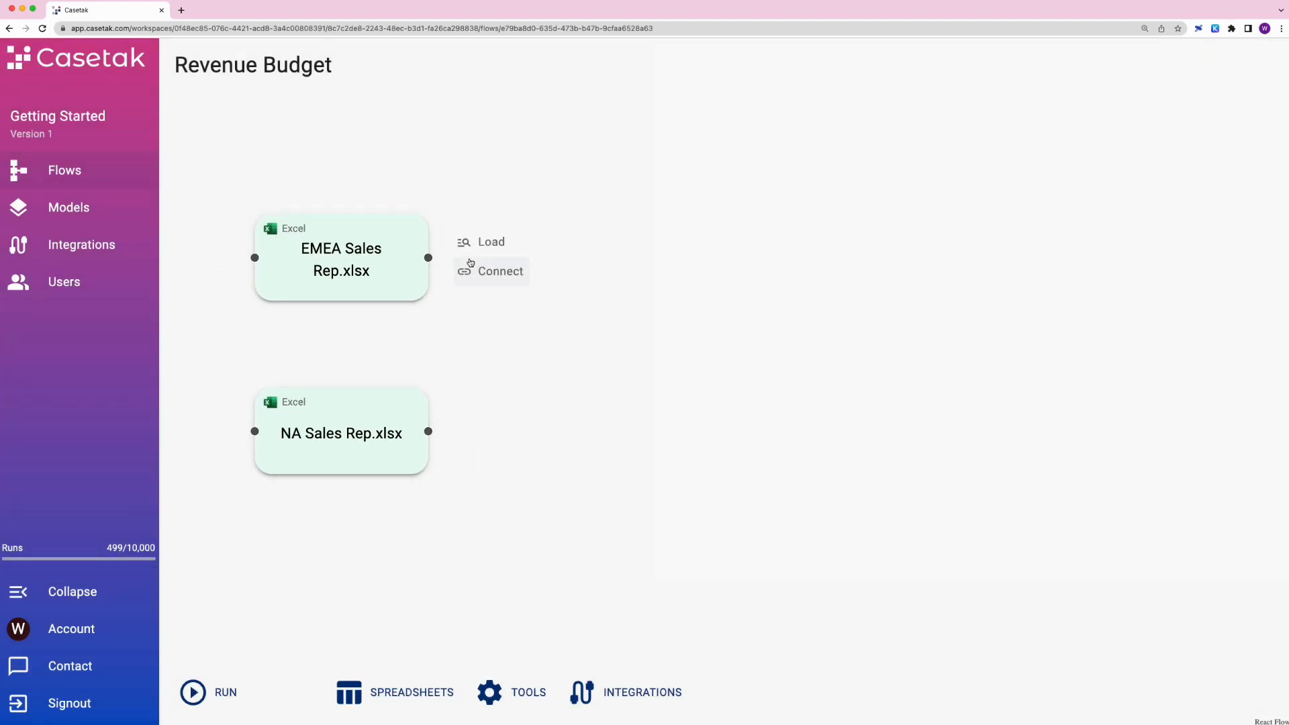
{"action": "left_click", "coordinate": [478, 243]}
{"action": "left_click", "coordinate": [533, 253]}
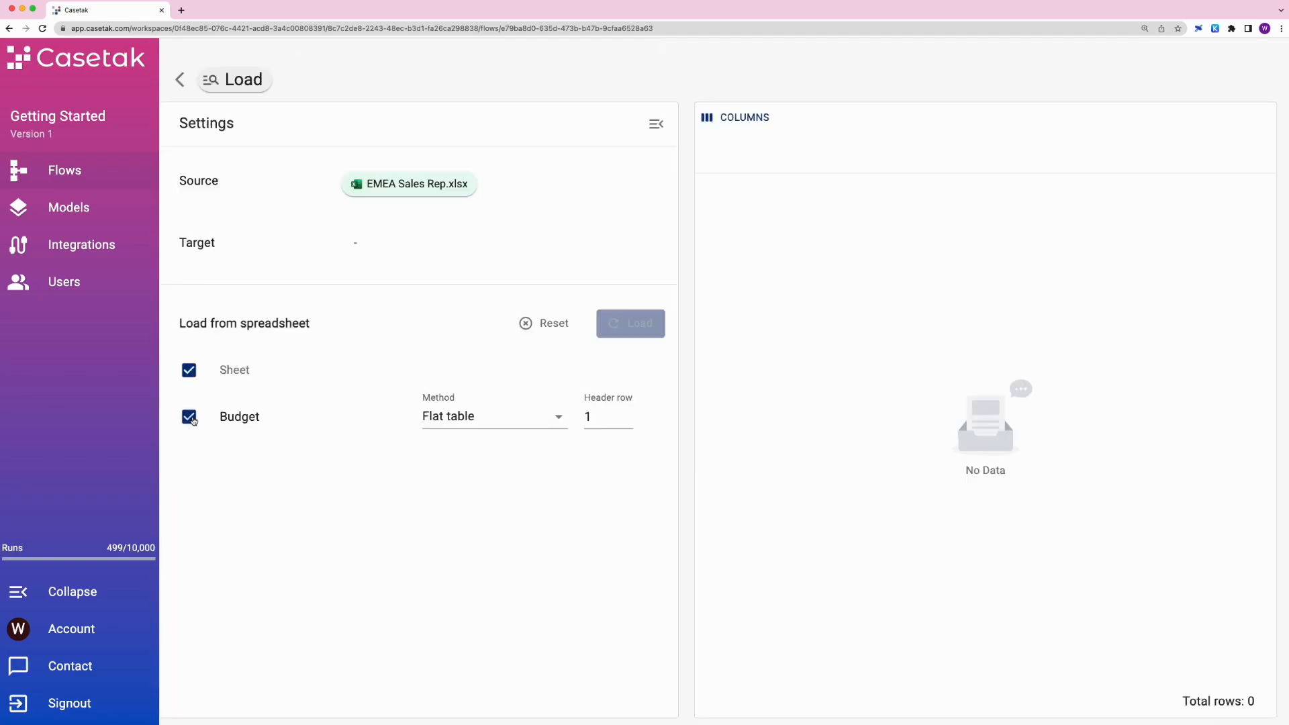
{"action": "left_click", "coordinate": [629, 414]}
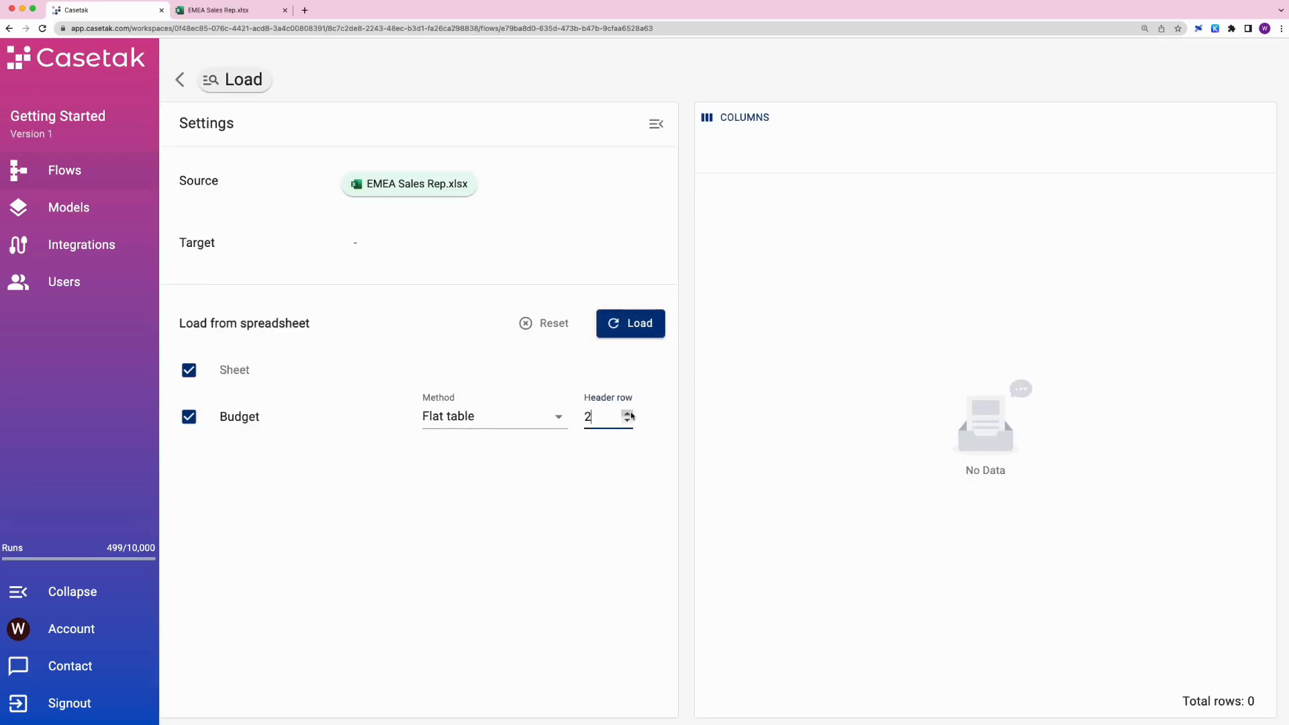
{"action": "left_click", "coordinate": [643, 334]}
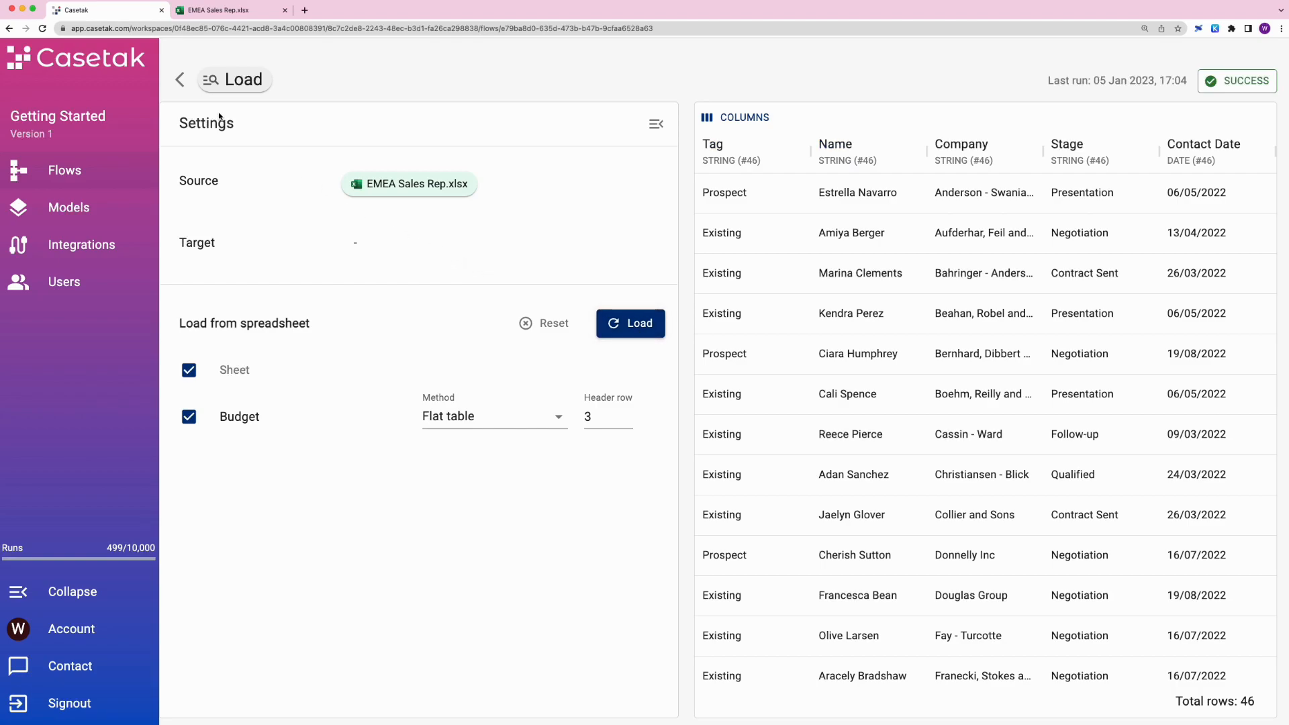
{"action": "left_click", "coordinate": [183, 84]}
Add a Load step to NA Sales Rep.xlsx and load its Budget sheet as a flat table with header row 3.
{"action": "left_click", "coordinate": [464, 428]}
{"action": "left_click", "coordinate": [480, 424]}
{"action": "left_click", "coordinate": [537, 415]}
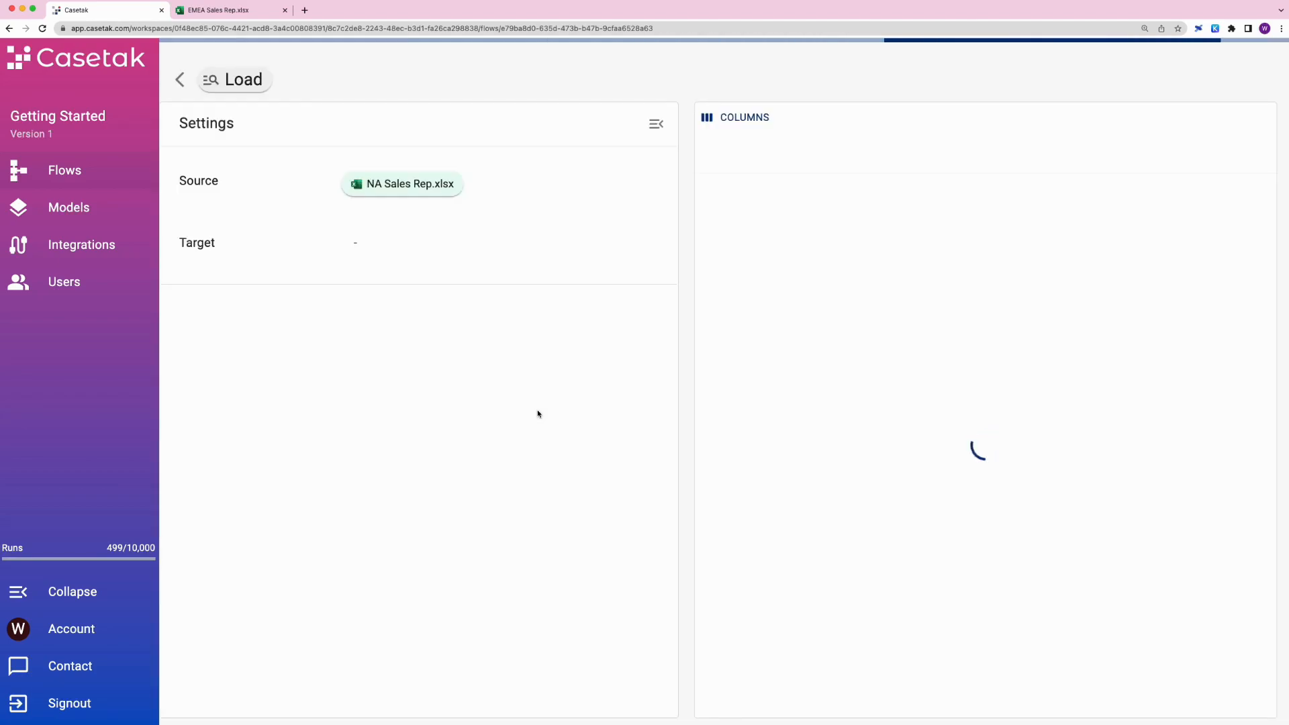
{"action": "left_click", "coordinate": [190, 417]}
{"action": "double_click", "coordinate": [628, 413]}
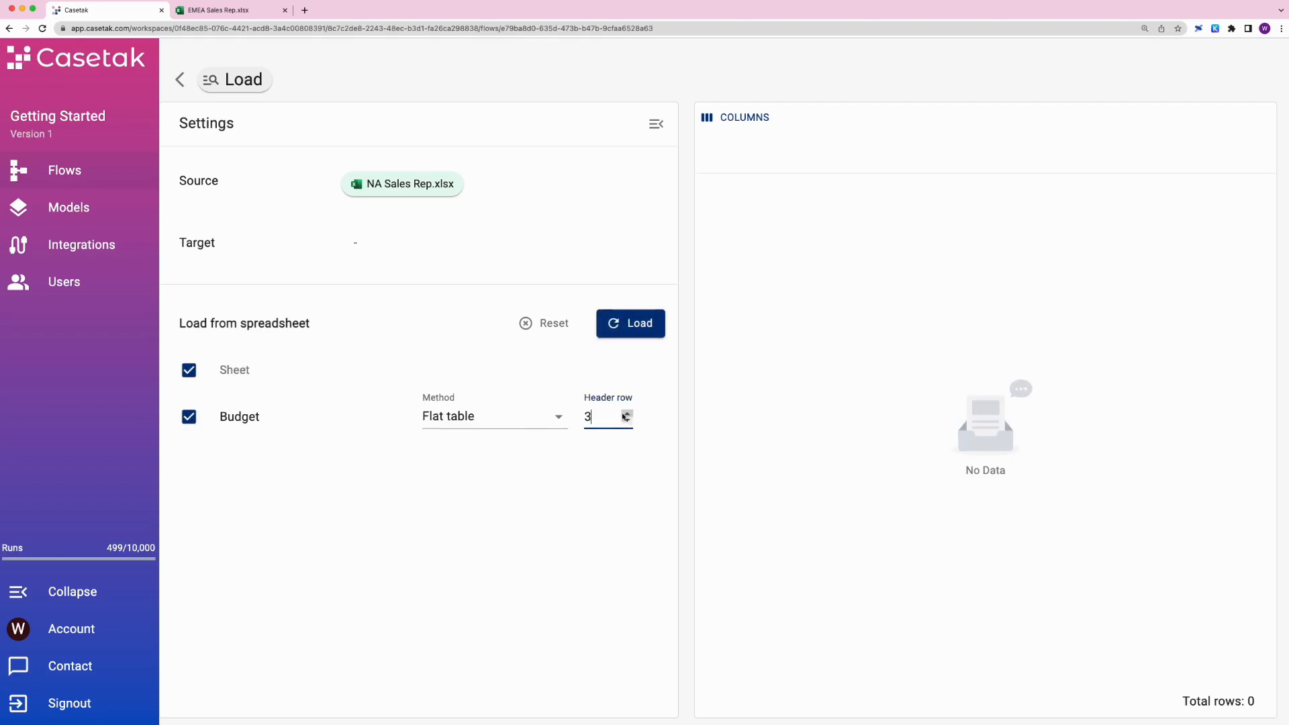
{"action": "left_click", "coordinate": [628, 324]}
{"action": "left_click", "coordinate": [181, 81]}
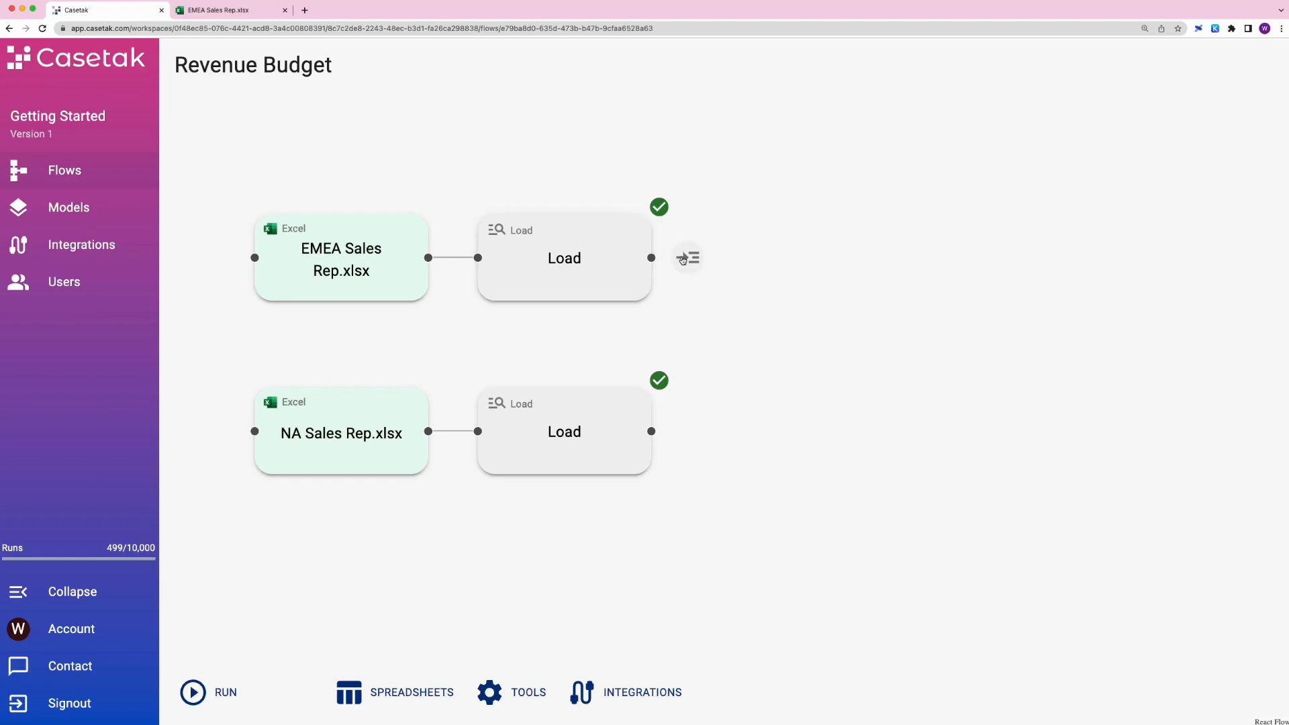
Add a Union step after the EMEA Load, place it between the two branches and connect the NA Load to it.
{"action": "left_click", "coordinate": [683, 259]}
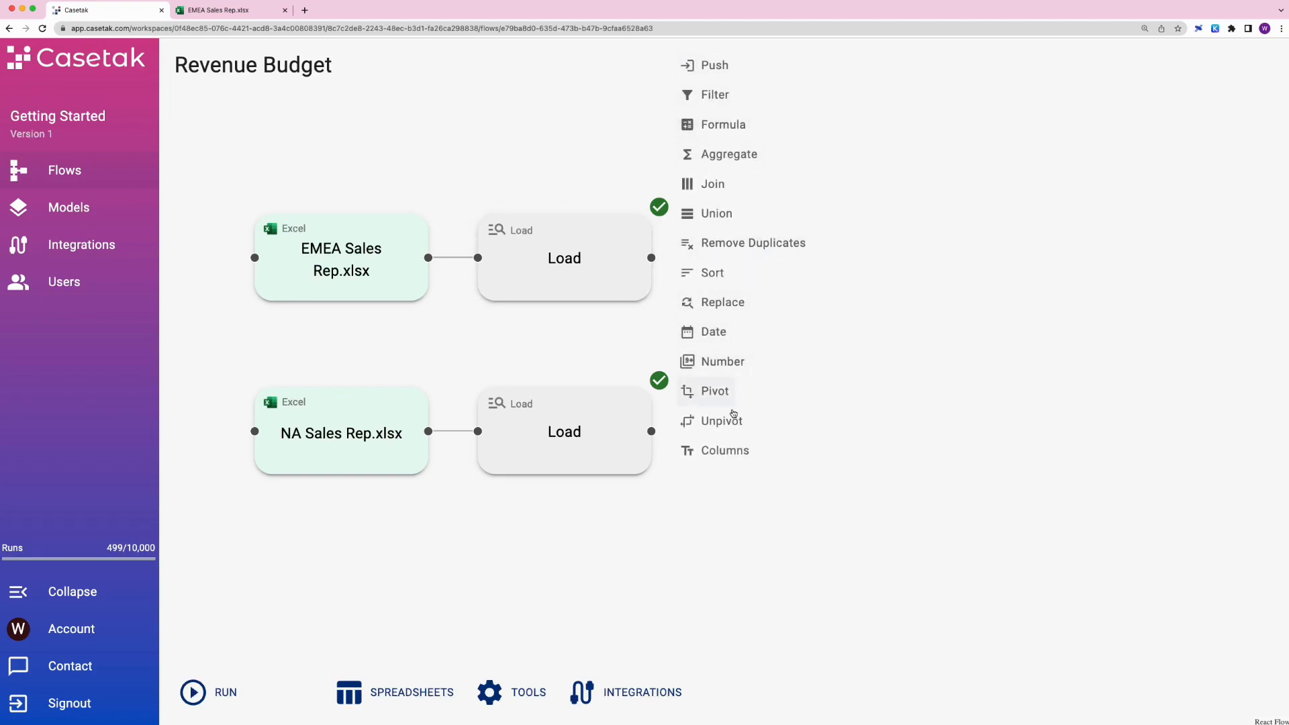
{"action": "left_click", "coordinate": [717, 213]}
{"action": "left_click_drag", "start_coordinate": [854, 257], "coordinate": [879, 355]}
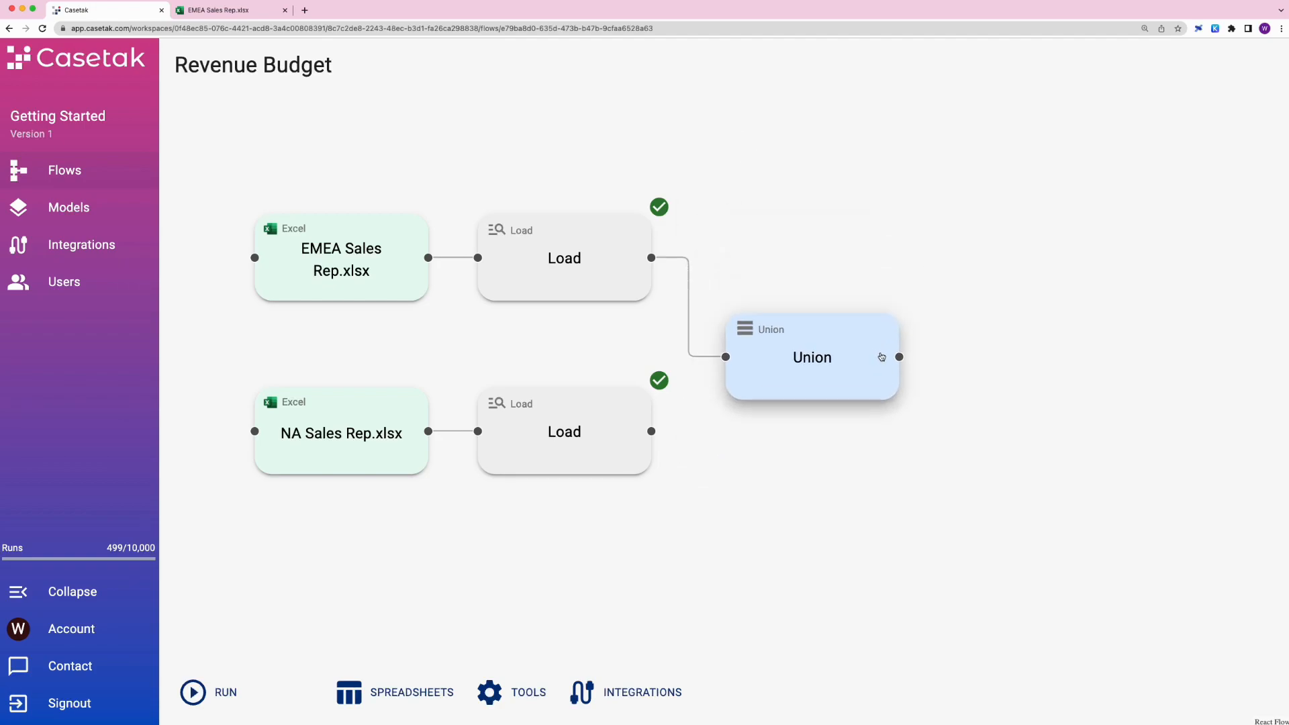
{"action": "left_click_drag", "start_coordinate": [652, 431], "coordinate": [726, 357]}
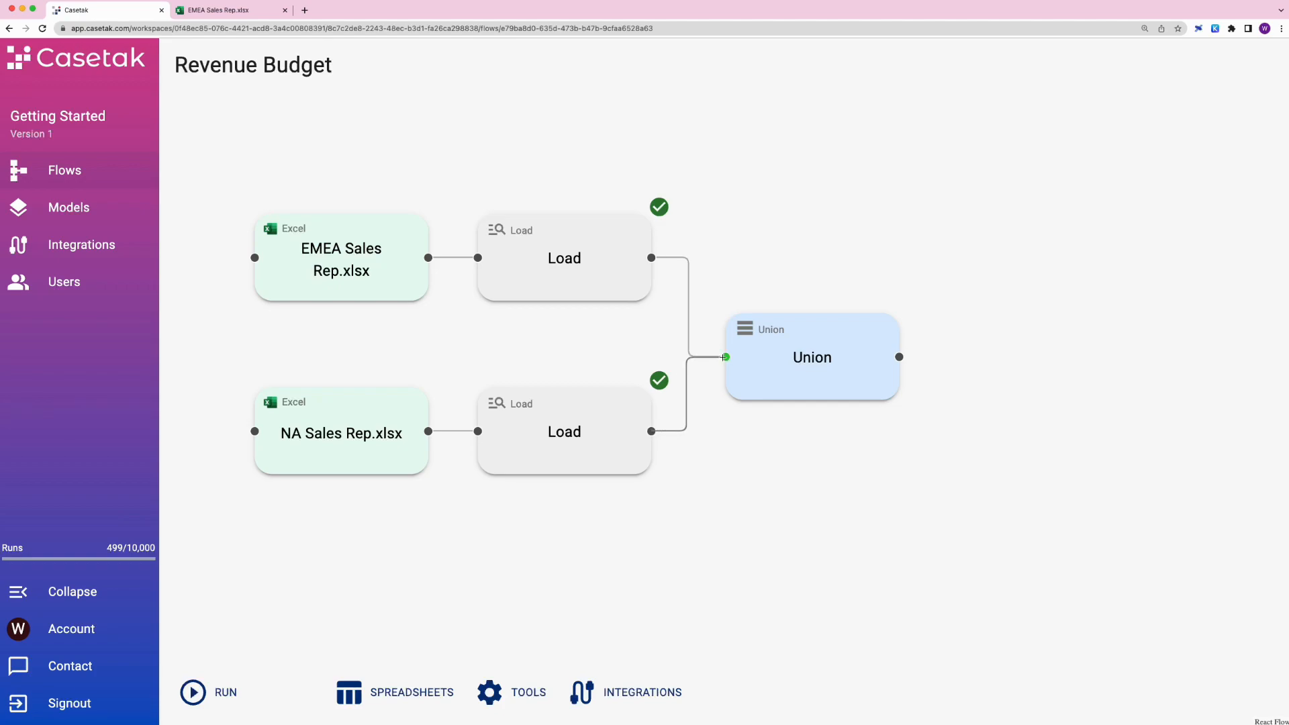
Run a preview of the Union step's merged data and return to the flow.
{"action": "left_click", "coordinate": [799, 346]}
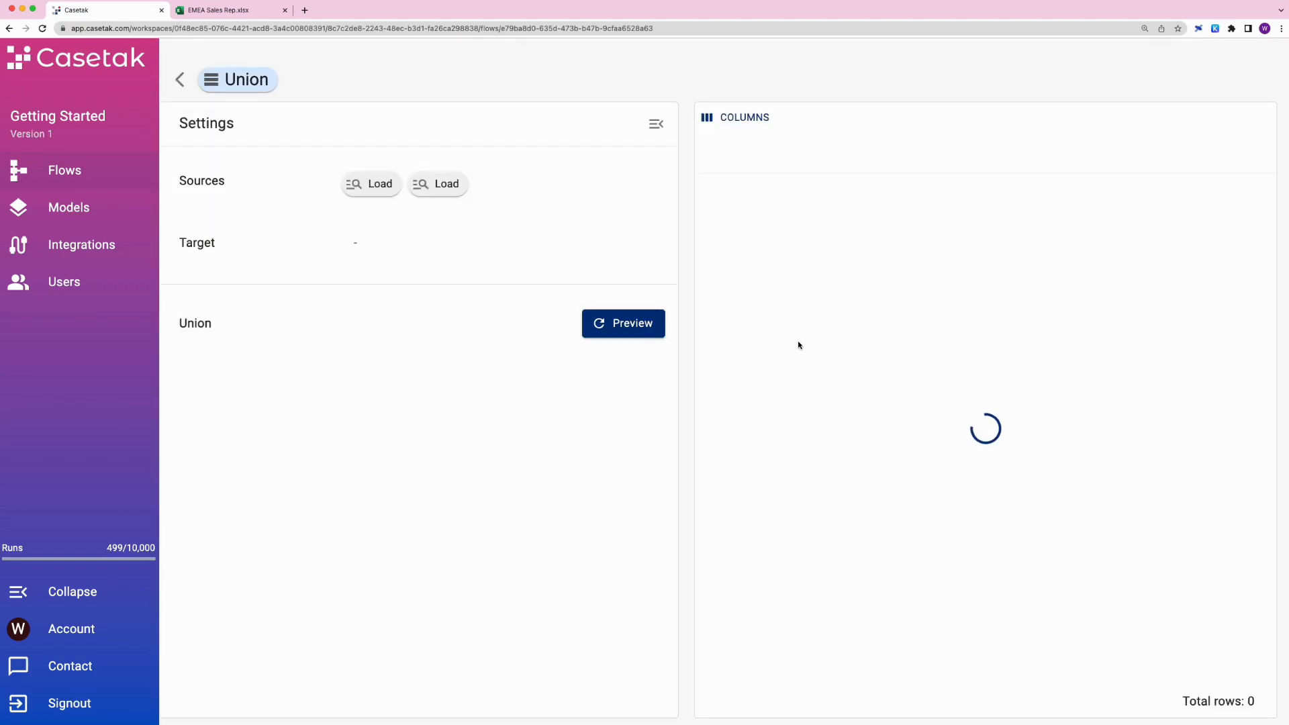
{"action": "left_click", "coordinate": [637, 327]}
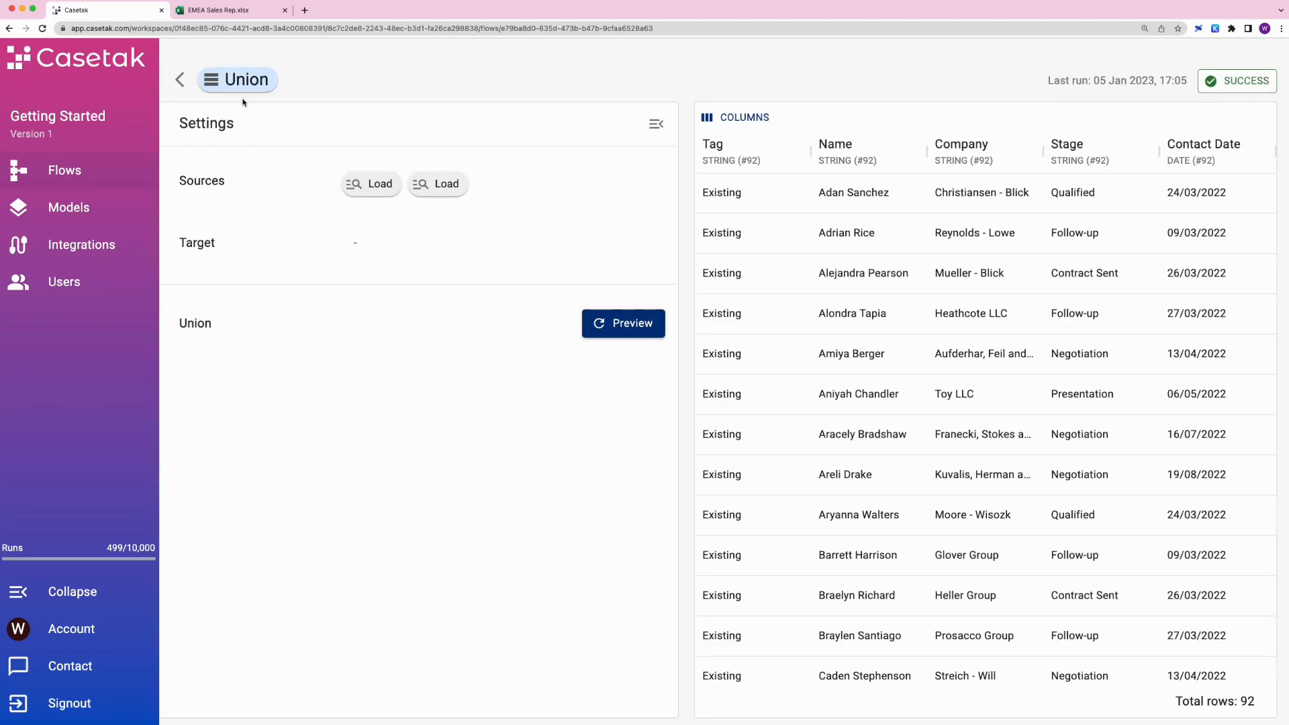
{"action": "left_click", "coordinate": [182, 82]}
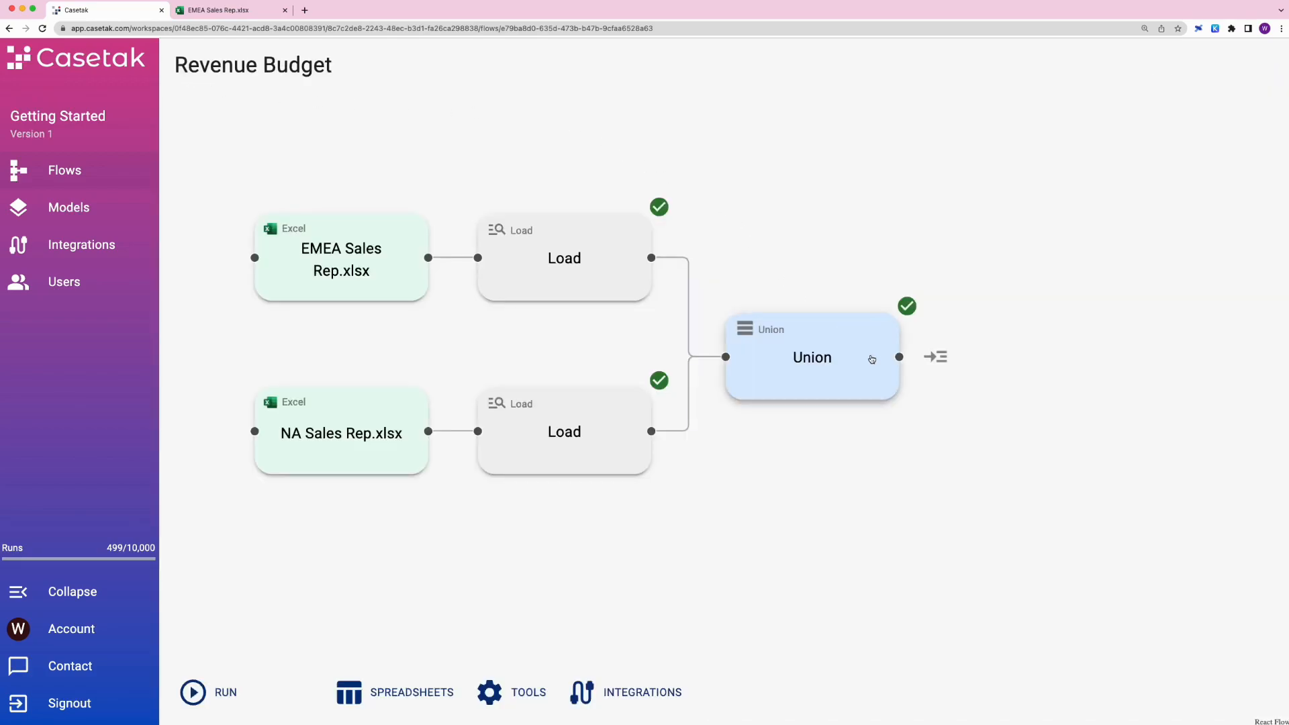
Add a Push step after the Union and connect it to Revenue Budget.xlsx from the Casetak GmbH SharePoint's Casetak/Test folder.
{"action": "left_click", "coordinate": [943, 358]}
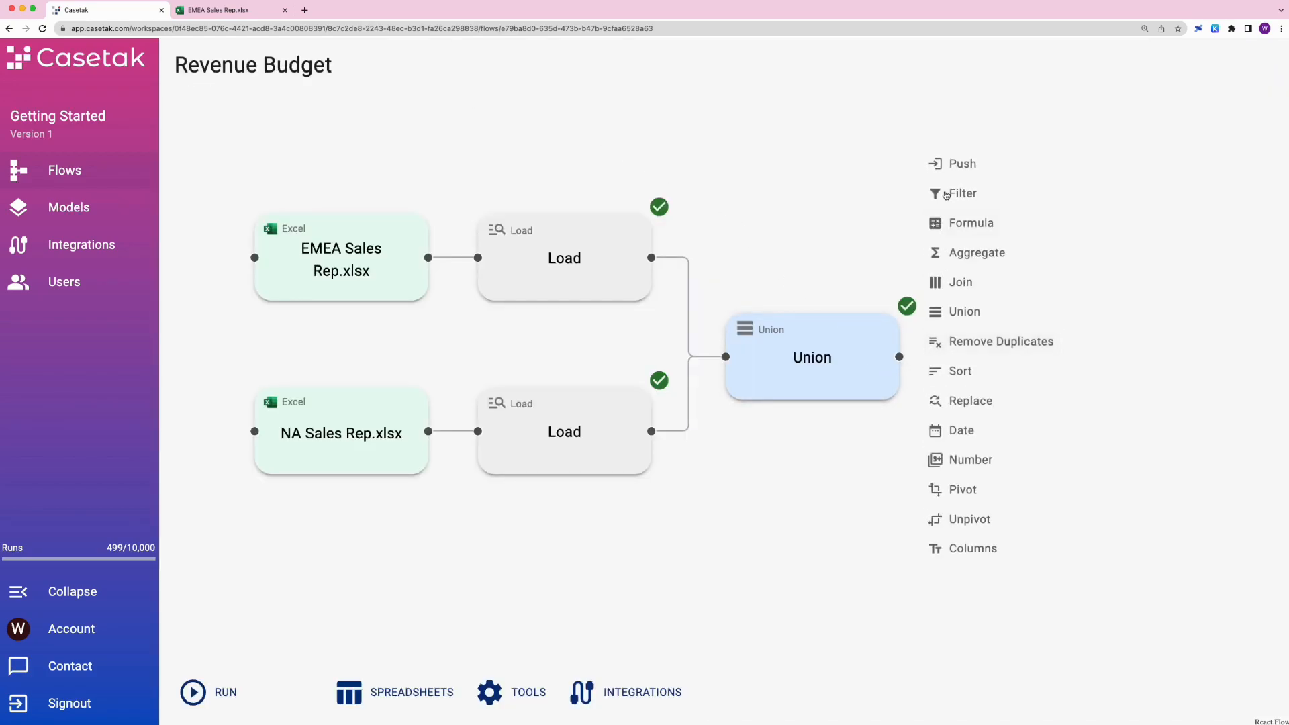
{"action": "left_click", "coordinate": [948, 166]}
{"action": "left_click", "coordinate": [412, 702]}
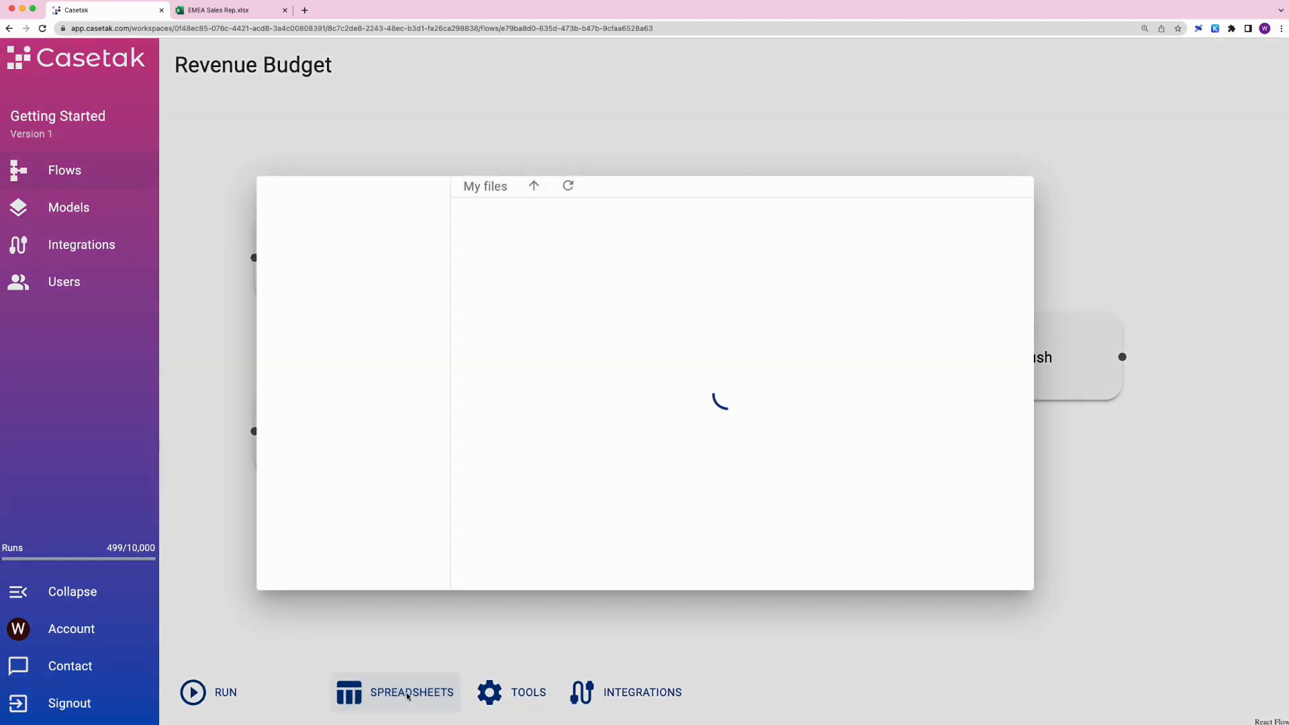
{"action": "left_click", "coordinate": [380, 251]}
{"action": "left_click", "coordinate": [497, 218]}
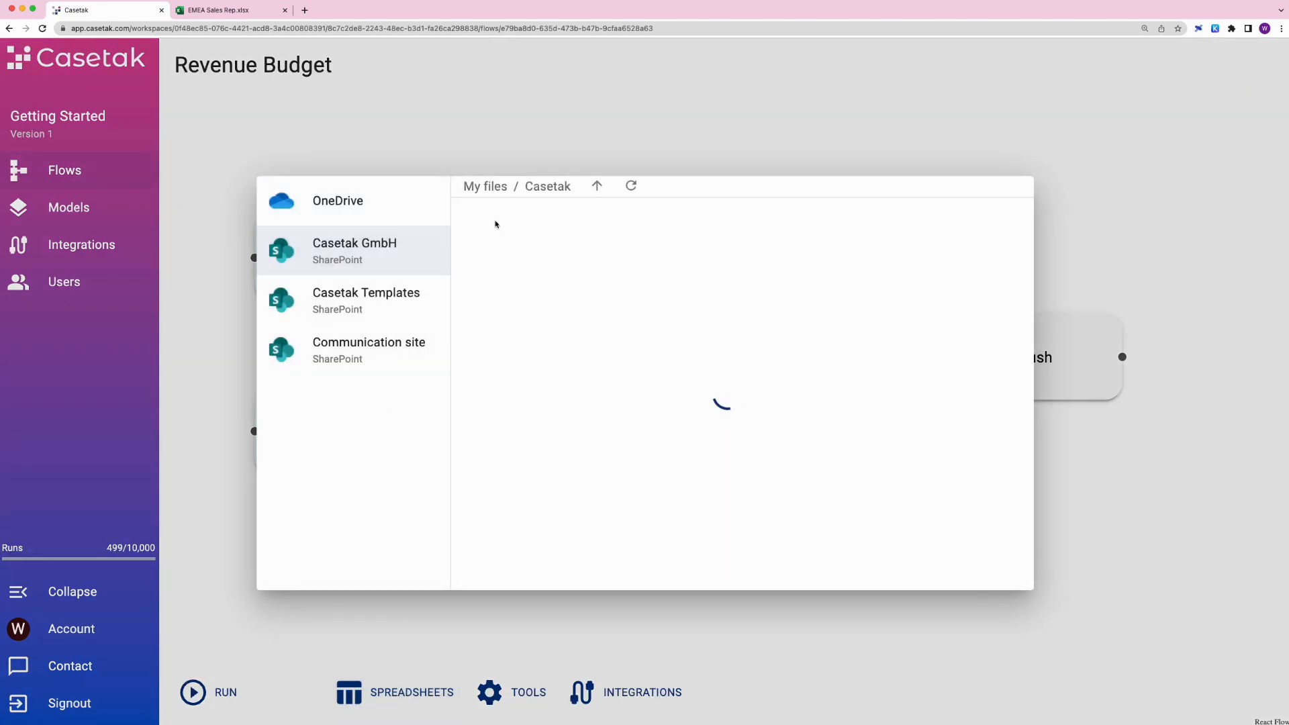
{"action": "left_click", "coordinate": [497, 254]}
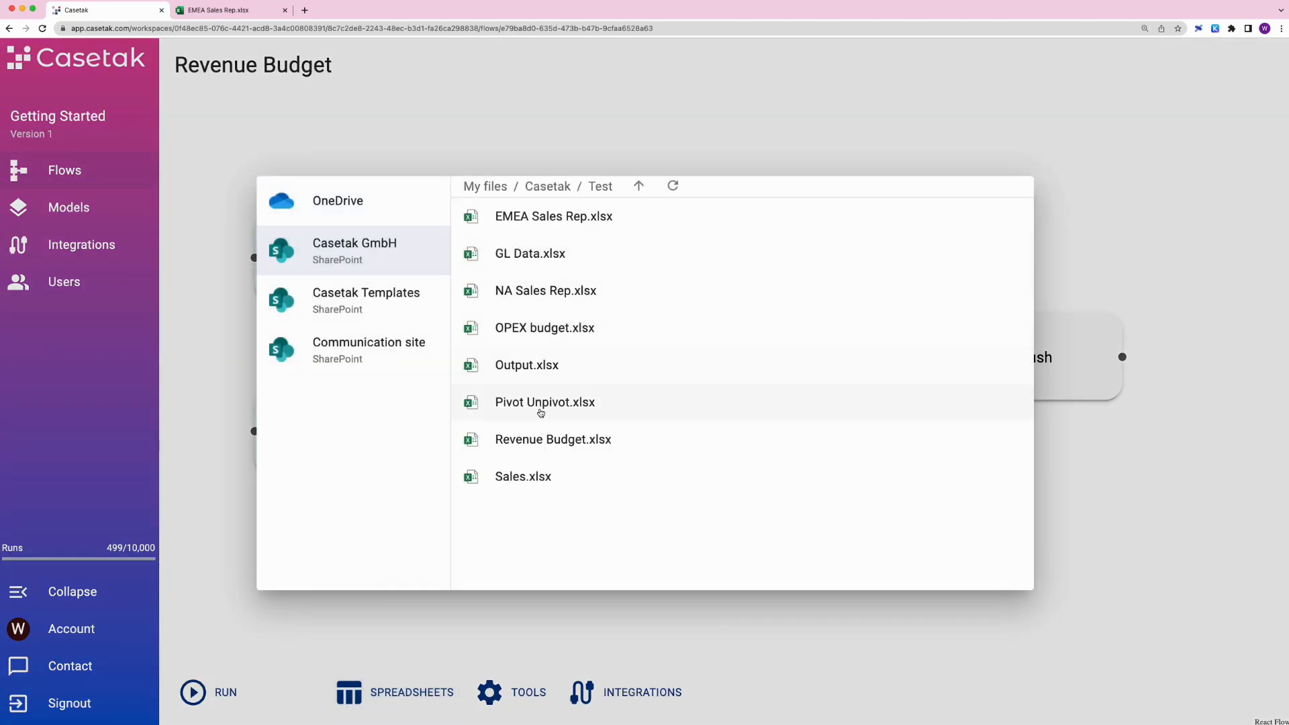
{"action": "left_click", "coordinate": [538, 439]}
{"action": "left_click_drag", "start_coordinate": [1210, 299], "coordinate": [1216, 395]}
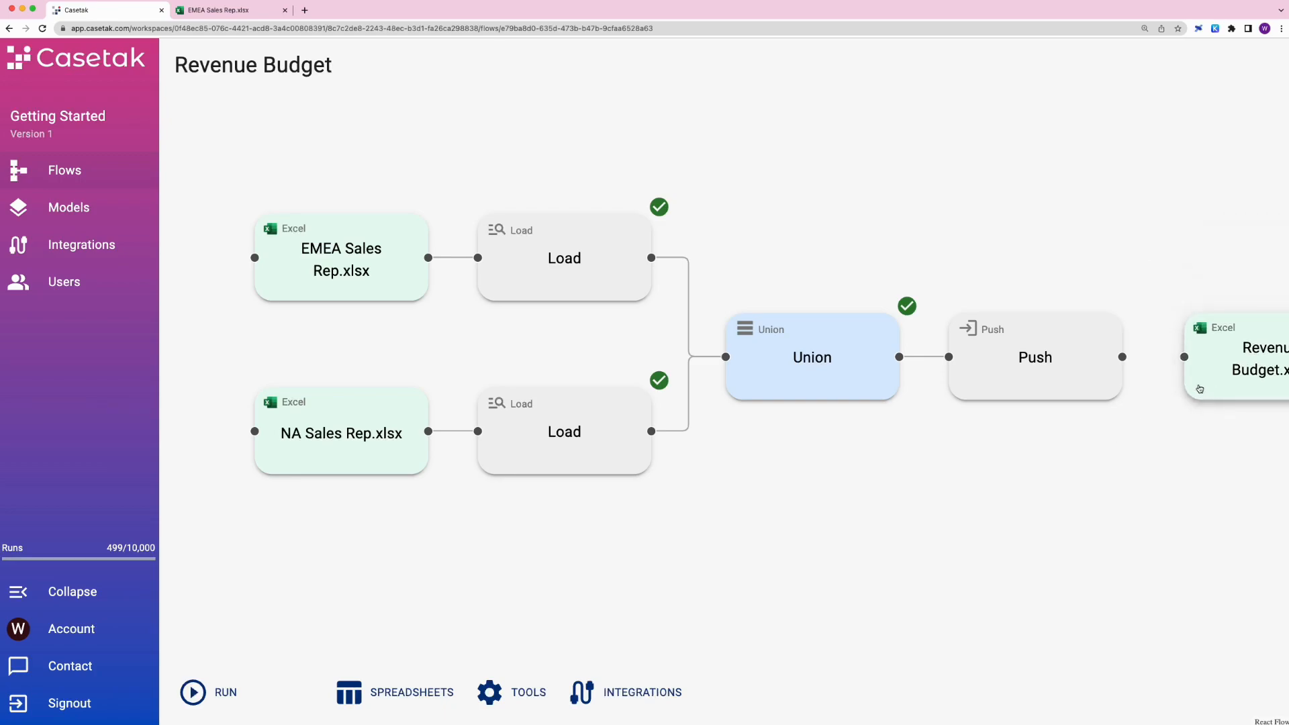
{"action": "left_click_drag", "start_coordinate": [1123, 357], "coordinate": [1185, 356]}
Push the merged data to the existing Data sheet of Revenue Budget.xlsx using the Overwrite data method, and return to the flow.
{"action": "left_click_drag", "start_coordinate": [931, 388], "coordinate": [857, 404]}
{"action": "left_click", "coordinate": [949, 369]}
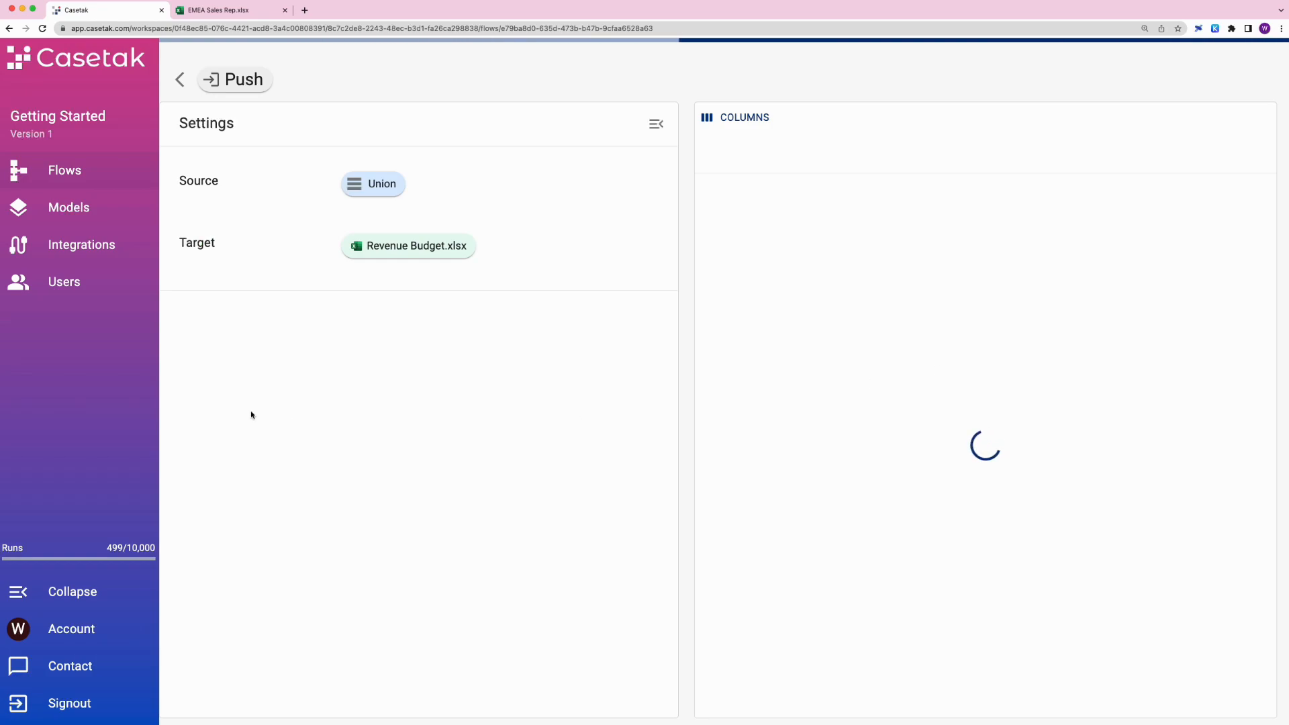
{"action": "left_click", "coordinate": [255, 444]}
{"action": "left_click", "coordinate": [251, 511]}
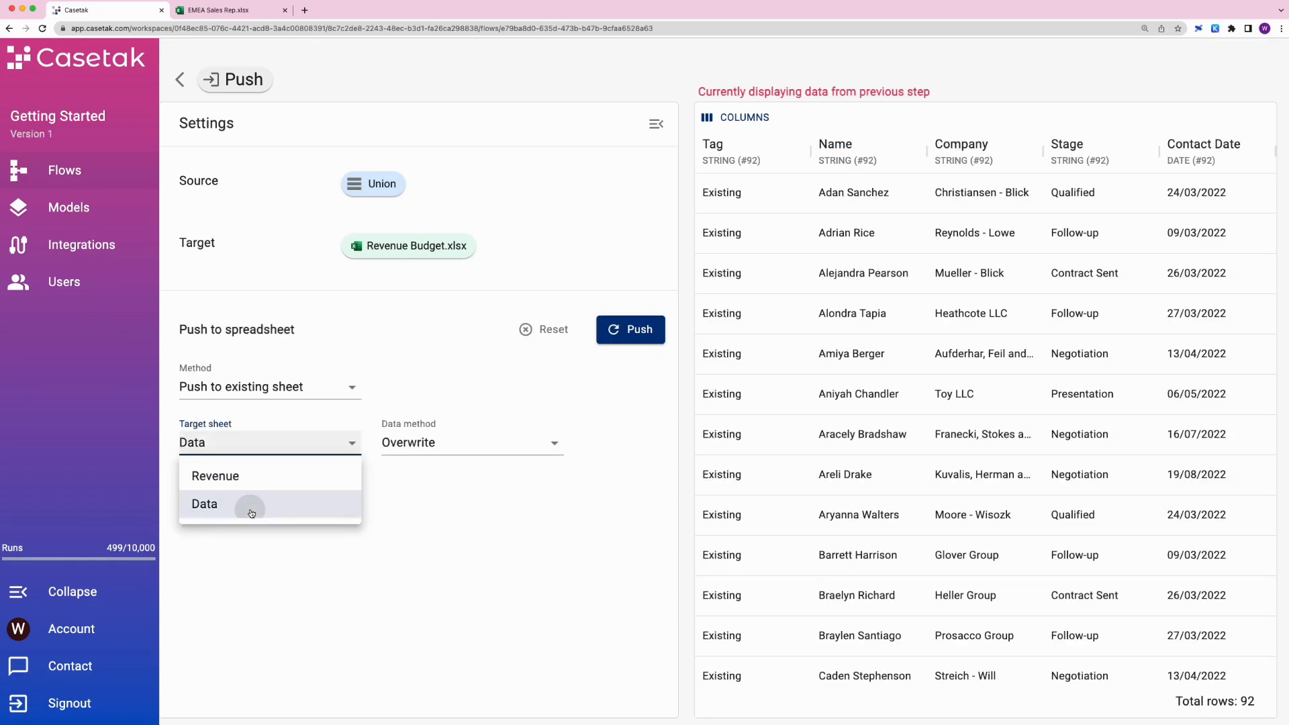
{"action": "left_click", "coordinate": [627, 331]}
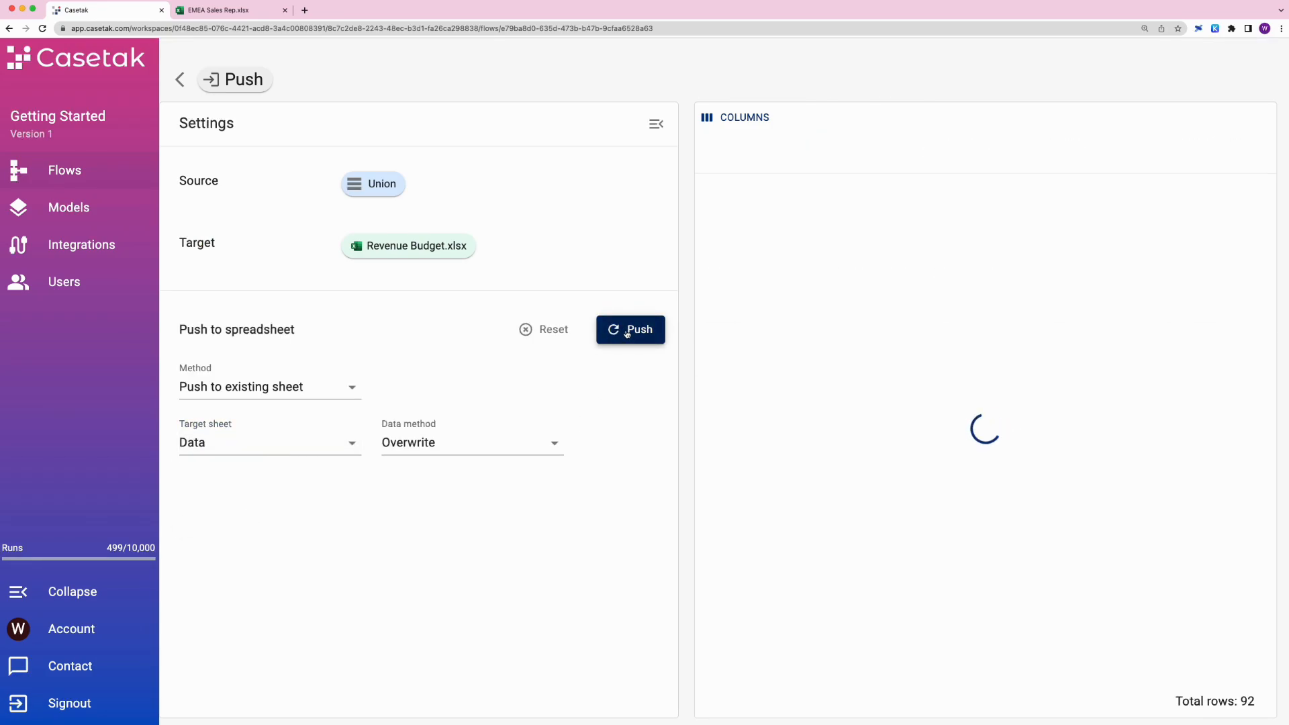
{"action": "left_click", "coordinate": [179, 79]}
Open the target workbook Revenue Budget.xlsx from its node in the flow.
{"action": "left_click", "coordinate": [1161, 380]}
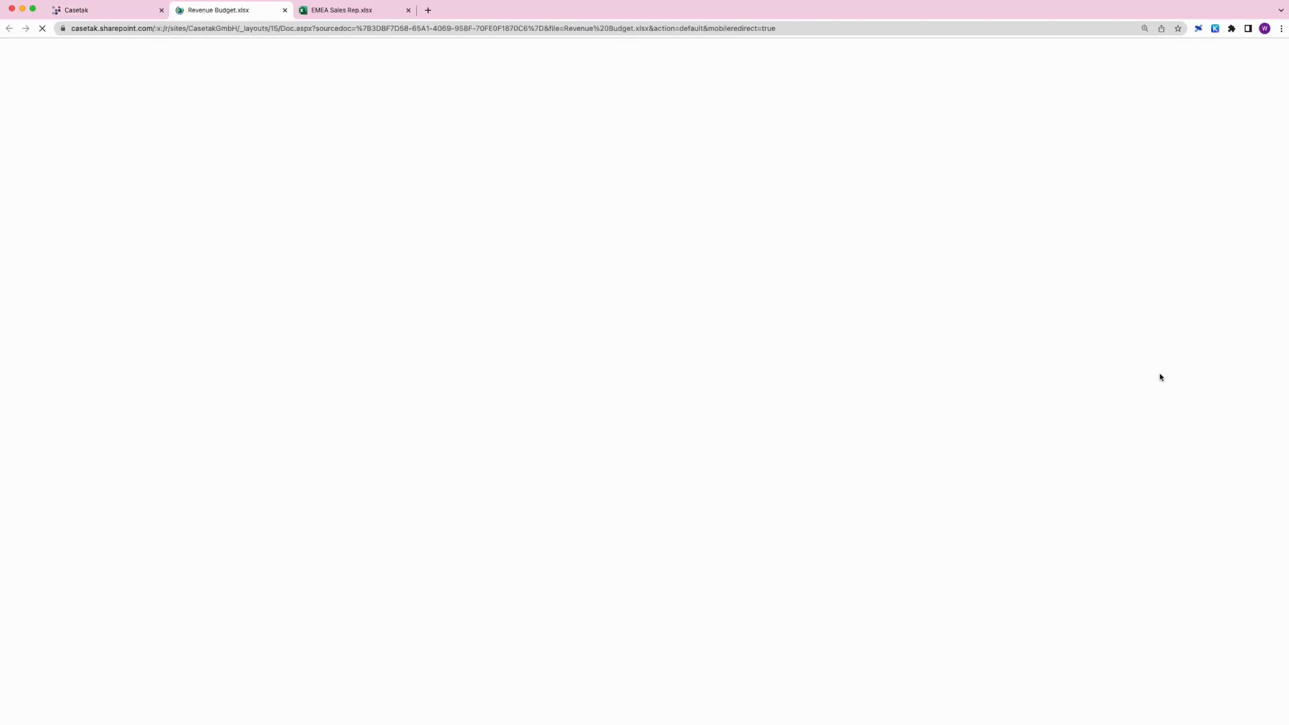
Review the Data and Revenue sheets of Revenue Budget.xlsx, and close the open workbooks to return to the flow.
{"action": "left_click", "coordinate": [145, 697]}
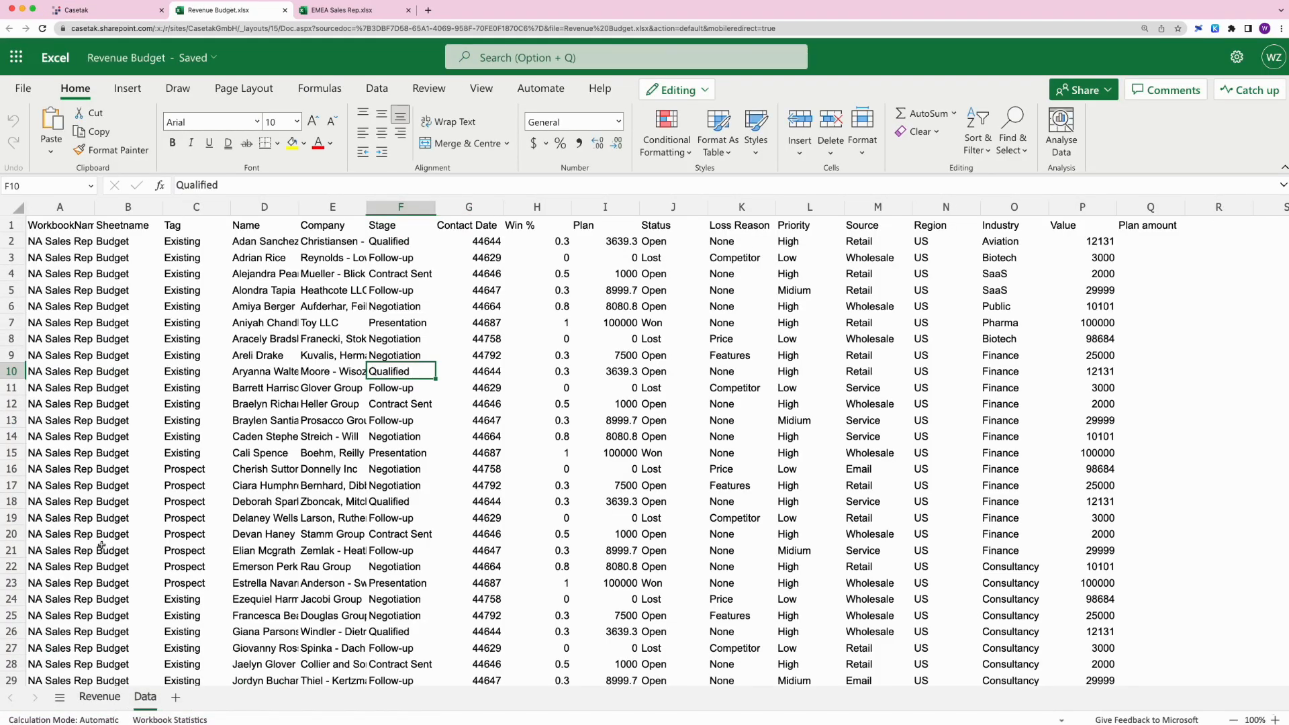
{"action": "left_click", "coordinate": [51, 228]}
{"action": "left_click", "coordinate": [100, 697]}
{"action": "left_click", "coordinate": [38, 223]}
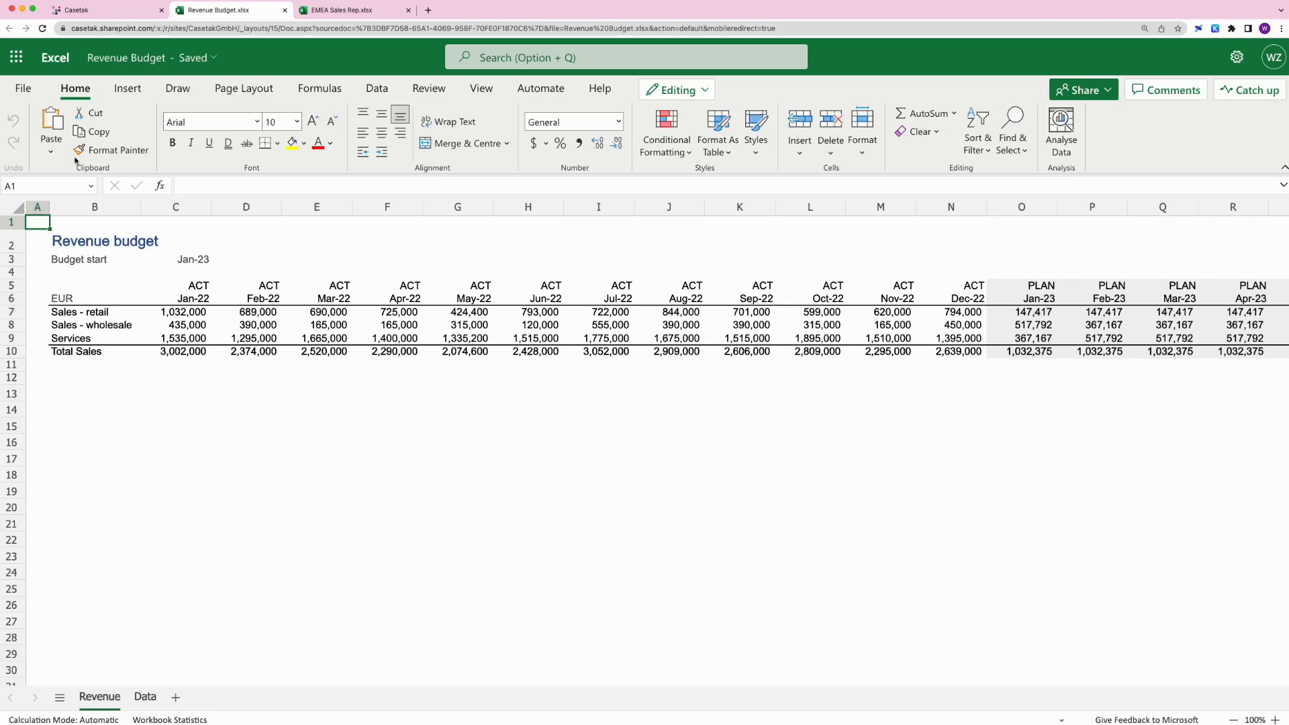
{"action": "left_click", "coordinate": [285, 10]}
{"action": "left_click", "coordinate": [285, 10]}
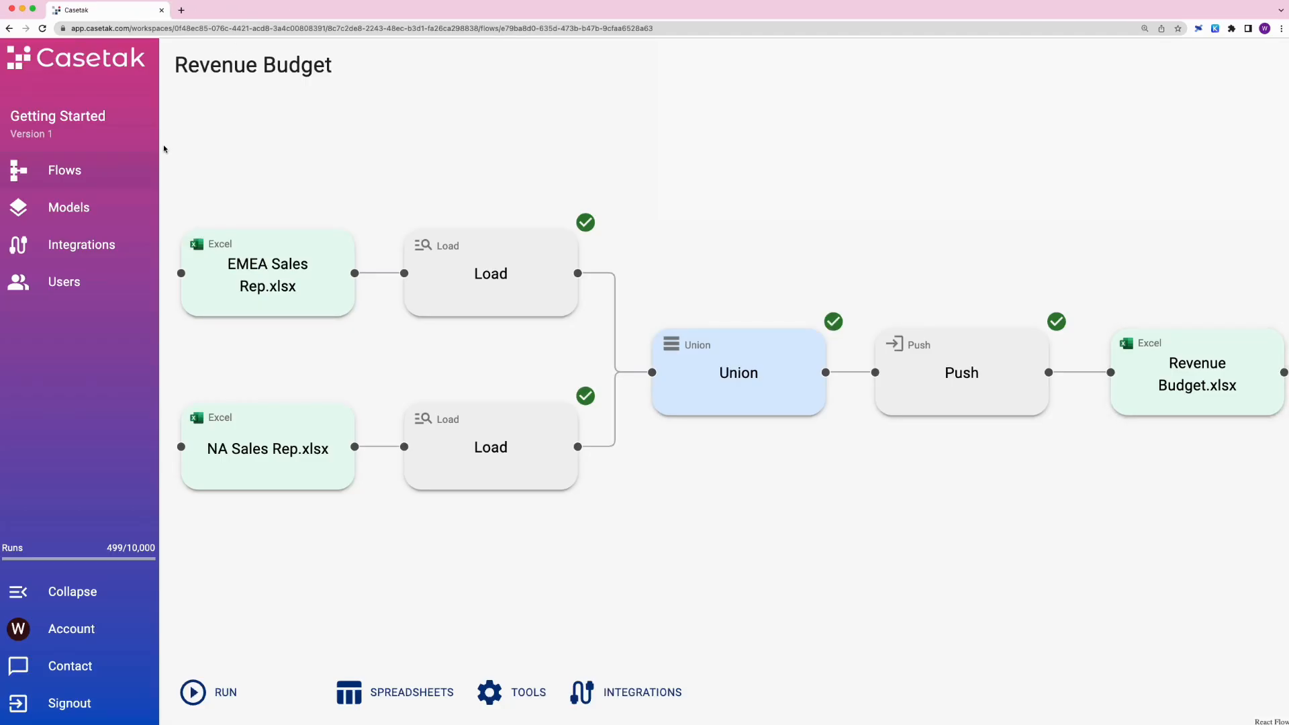
Create a new flow and name it OPEX Budget.
{"action": "left_click", "coordinate": [74, 174]}
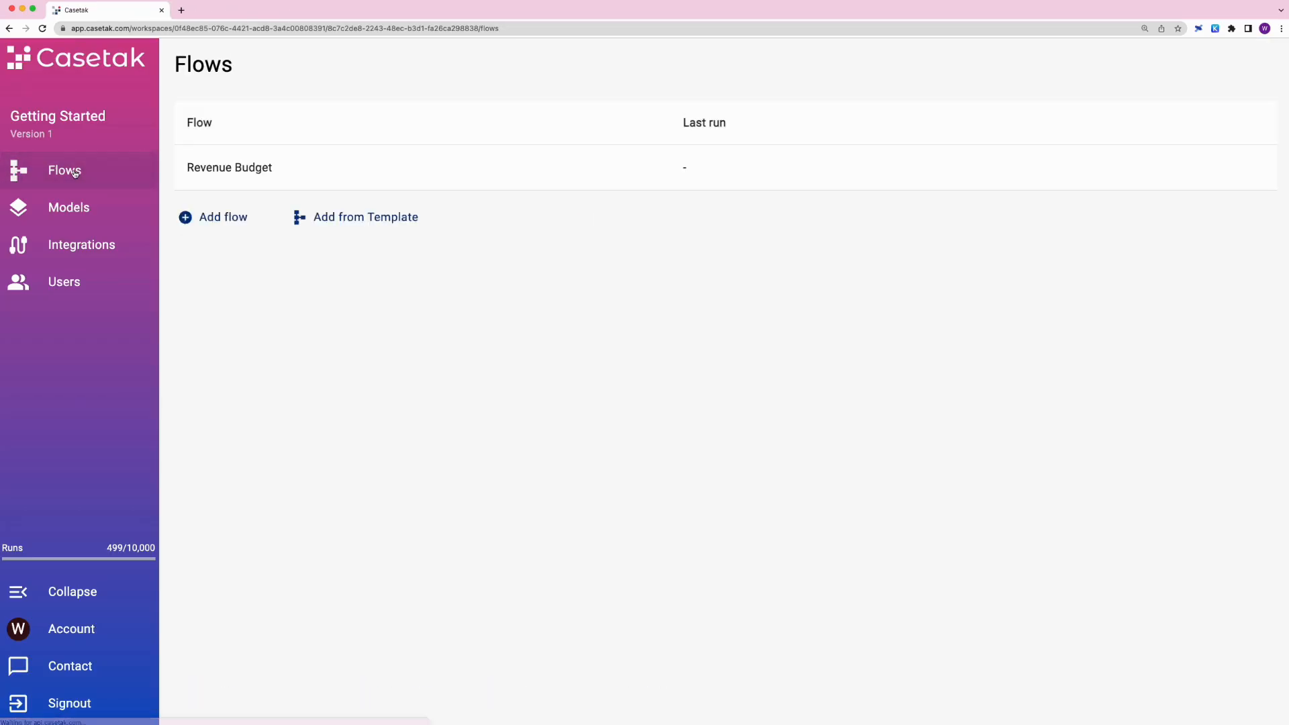
{"action": "left_click", "coordinate": [210, 220]}
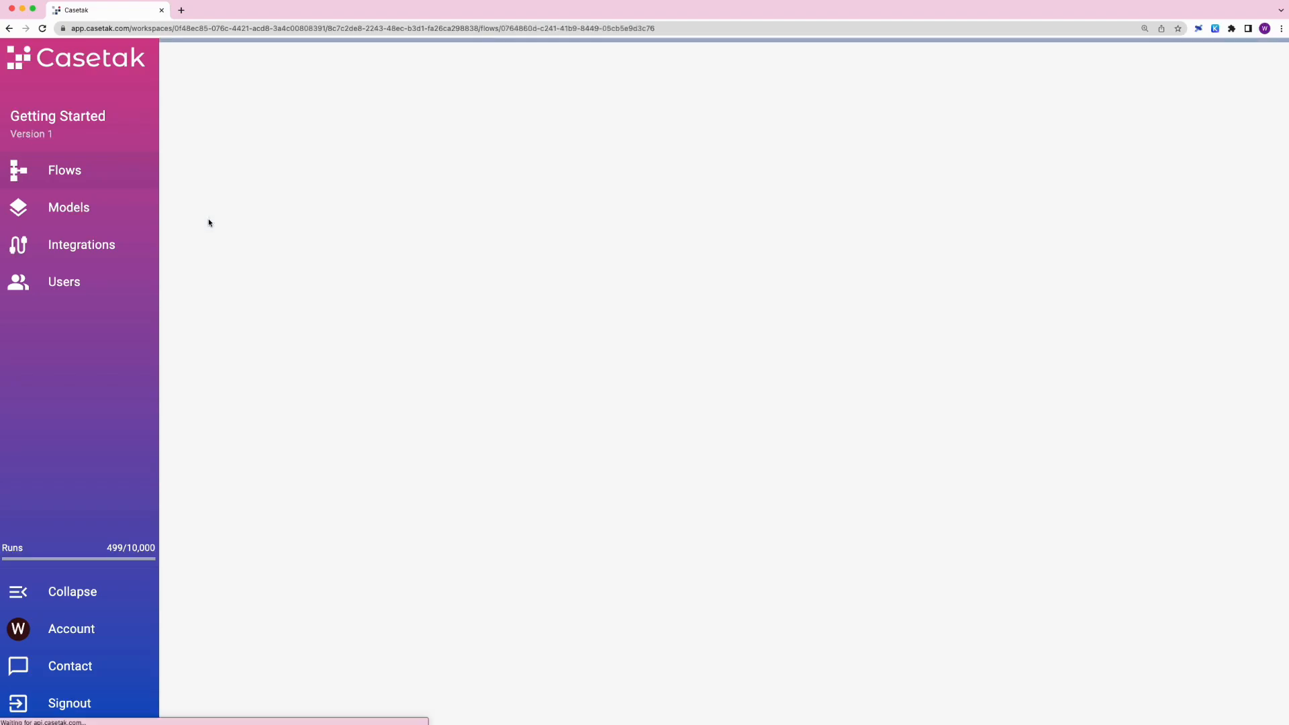
{"action": "left_click_drag", "start_coordinate": [271, 66], "coordinate": [179, 62]}
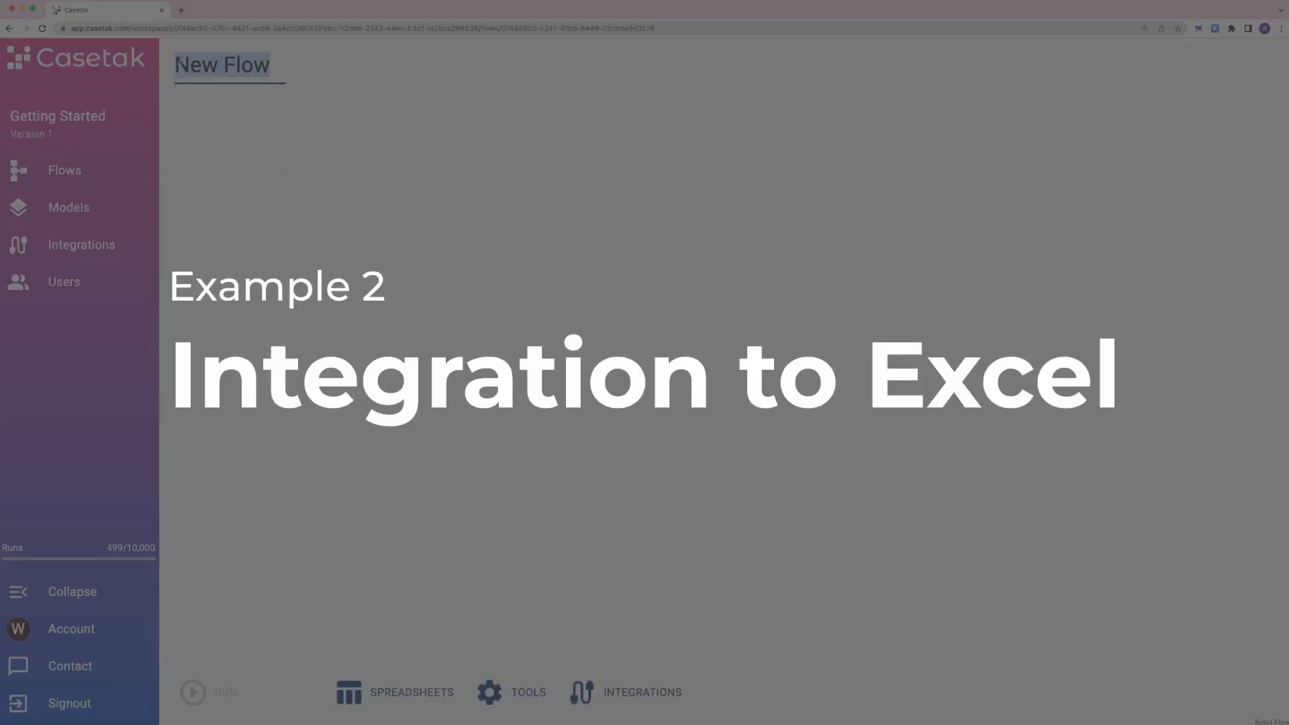
{"action": "type", "text": "OPEX B"}
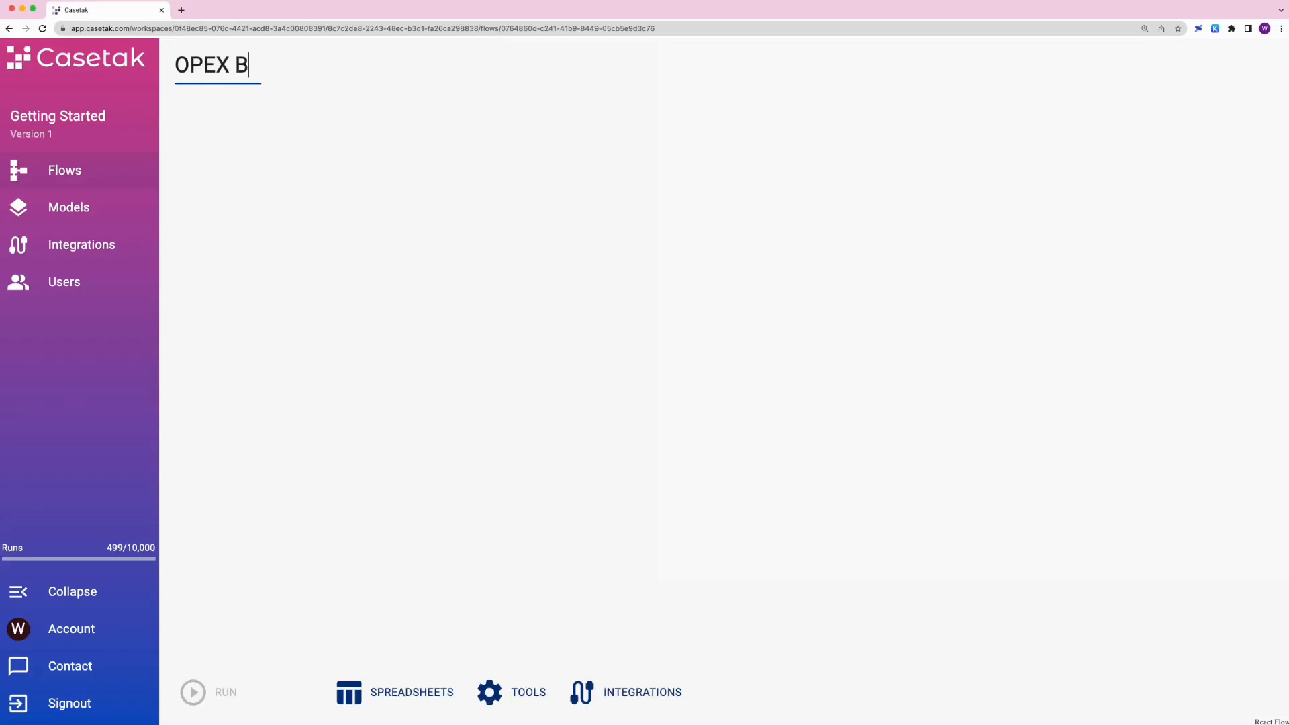
{"action": "type", "text": "udget"}
Add a Quickbooks integration to the workspace and authorize its connection.
{"action": "left_click", "coordinate": [586, 702]}
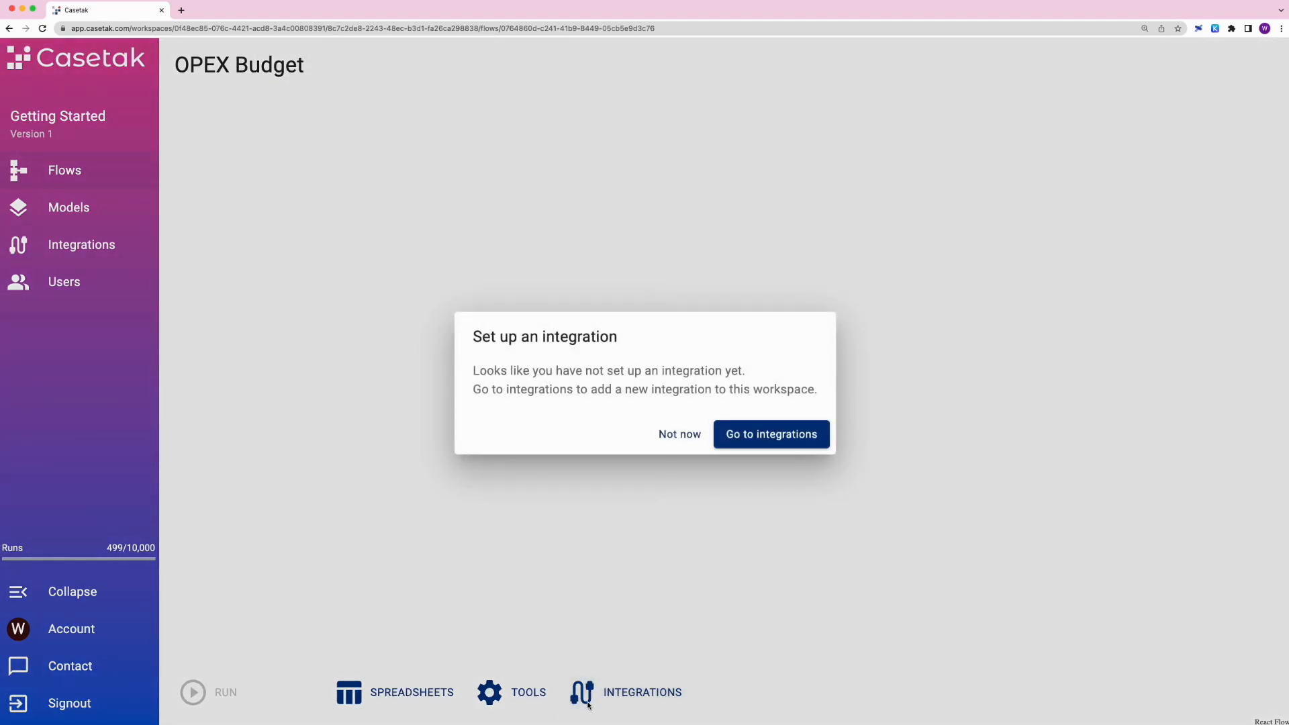
{"action": "left_click", "coordinate": [756, 441]}
{"action": "left_click", "coordinate": [257, 173]}
{"action": "left_click", "coordinate": [647, 347]}
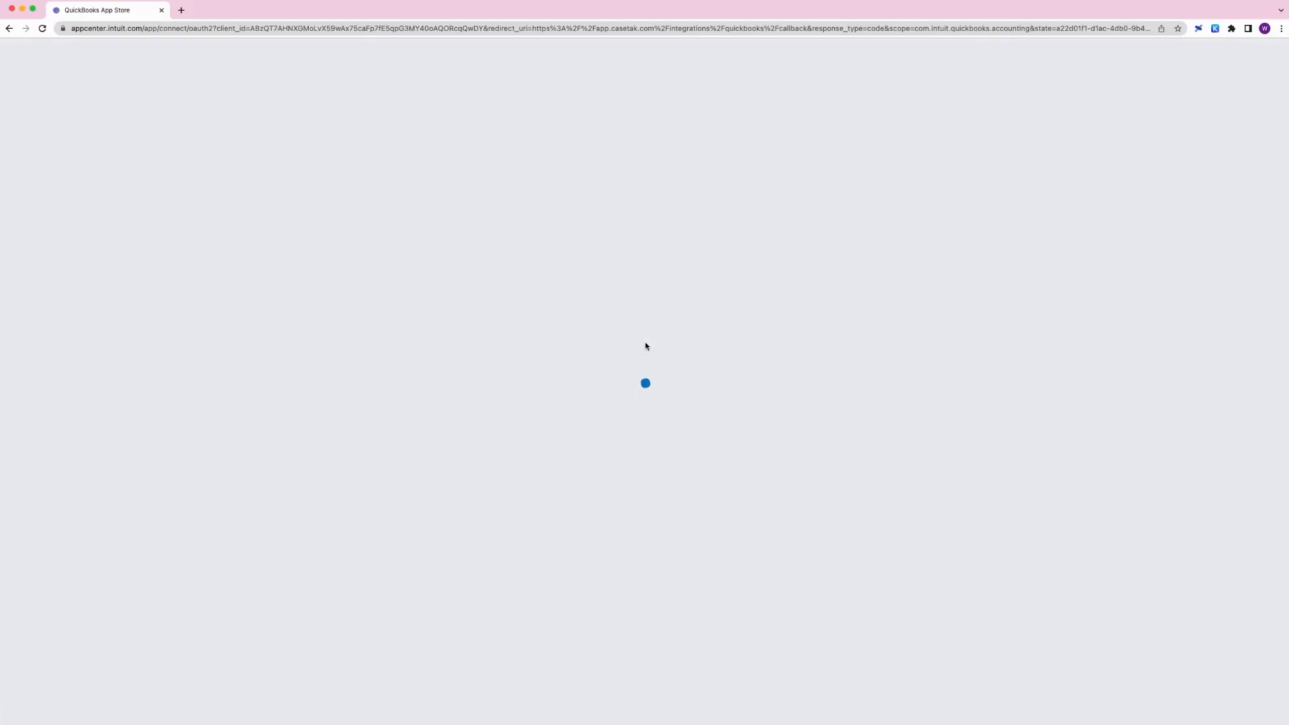
{"action": "left_click", "coordinate": [878, 321]}
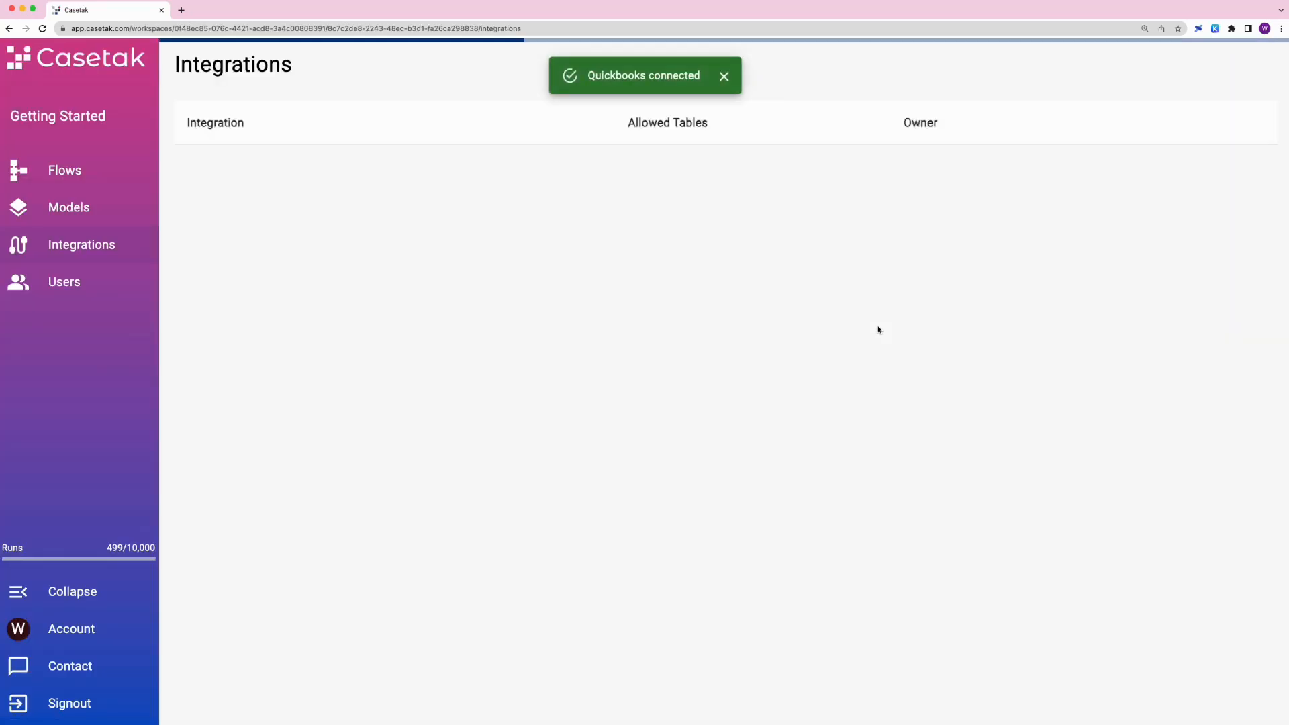
Reopen the OPEX Budget flow, add the Quickbooks Legal Entity 1 integration, and place its node at the start of the flow.
{"action": "left_click", "coordinate": [98, 176]}
{"action": "left_click", "coordinate": [235, 215]}
{"action": "left_click", "coordinate": [627, 699]}
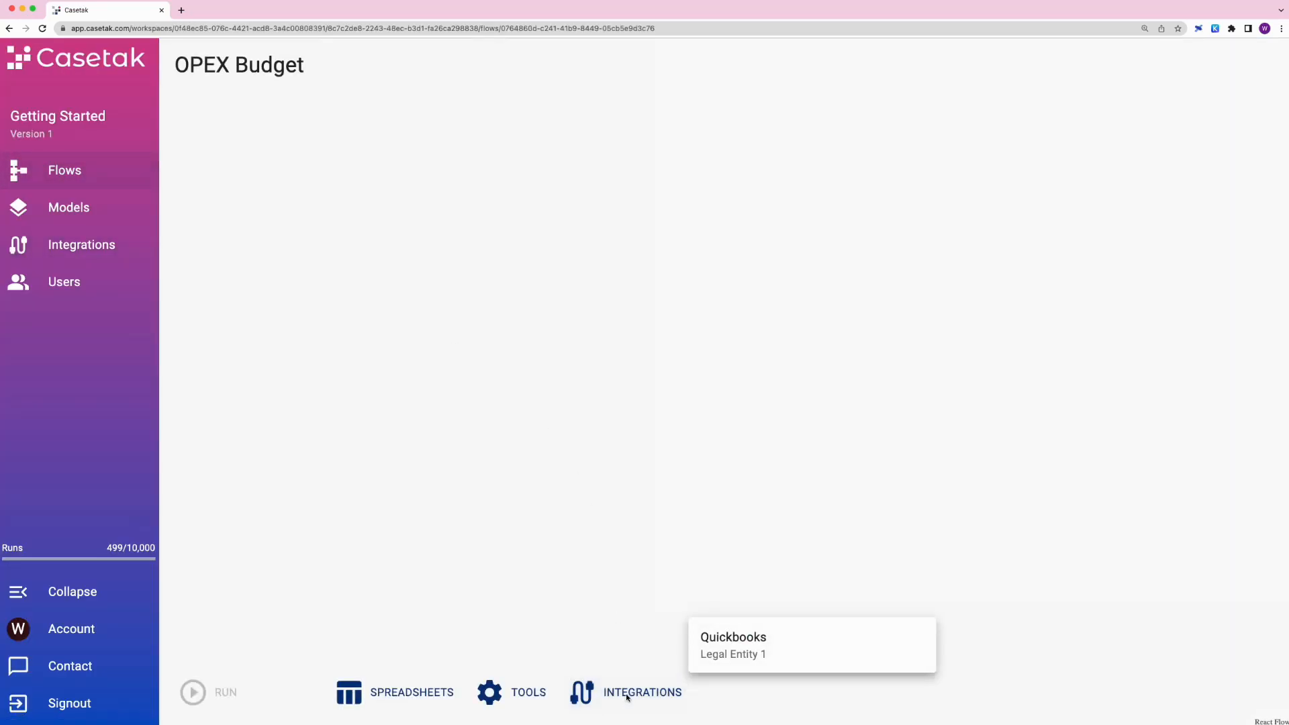
{"action": "left_click", "coordinate": [724, 636]}
{"action": "left_click_drag", "start_coordinate": [702, 411], "coordinate": [258, 403]}
Configure Quickbooks to load GeneralLedger for Last Fiscal Year without sums and with sections in a separate column, preview it, and return to the flow.
{"action": "left_click", "coordinate": [258, 404]}
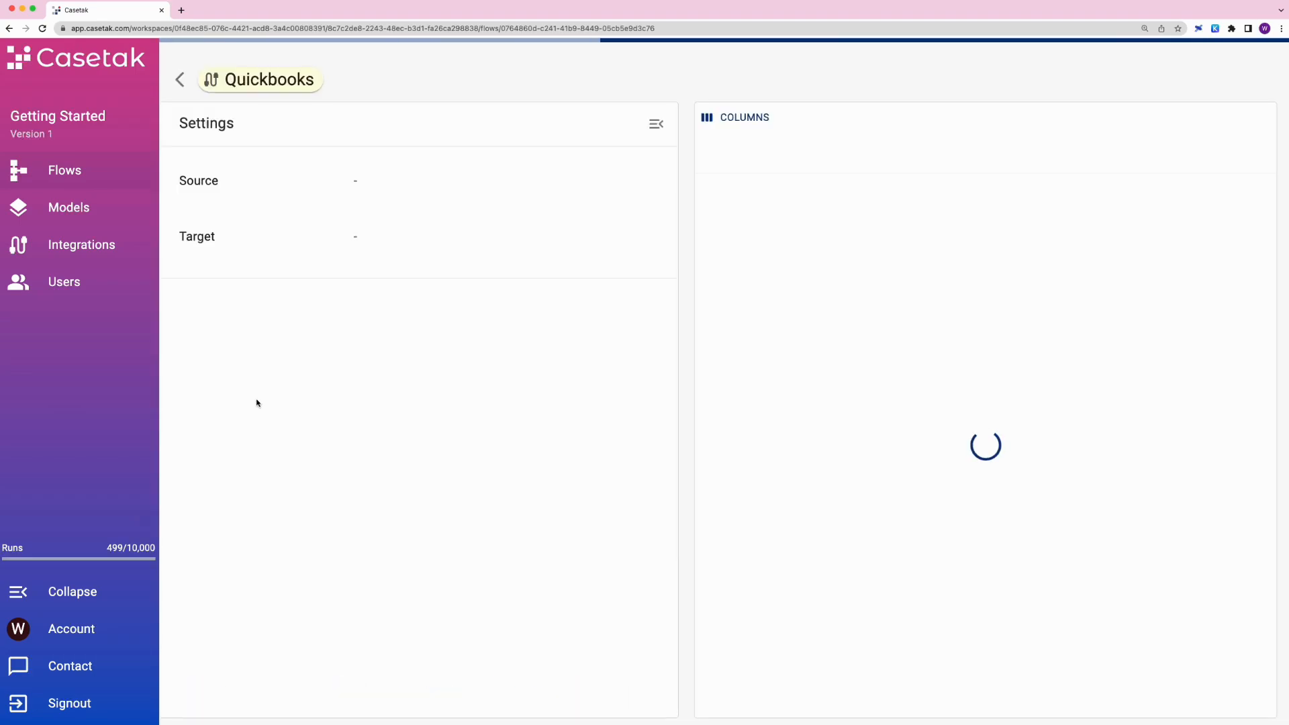
{"action": "left_click", "coordinate": [277, 385]}
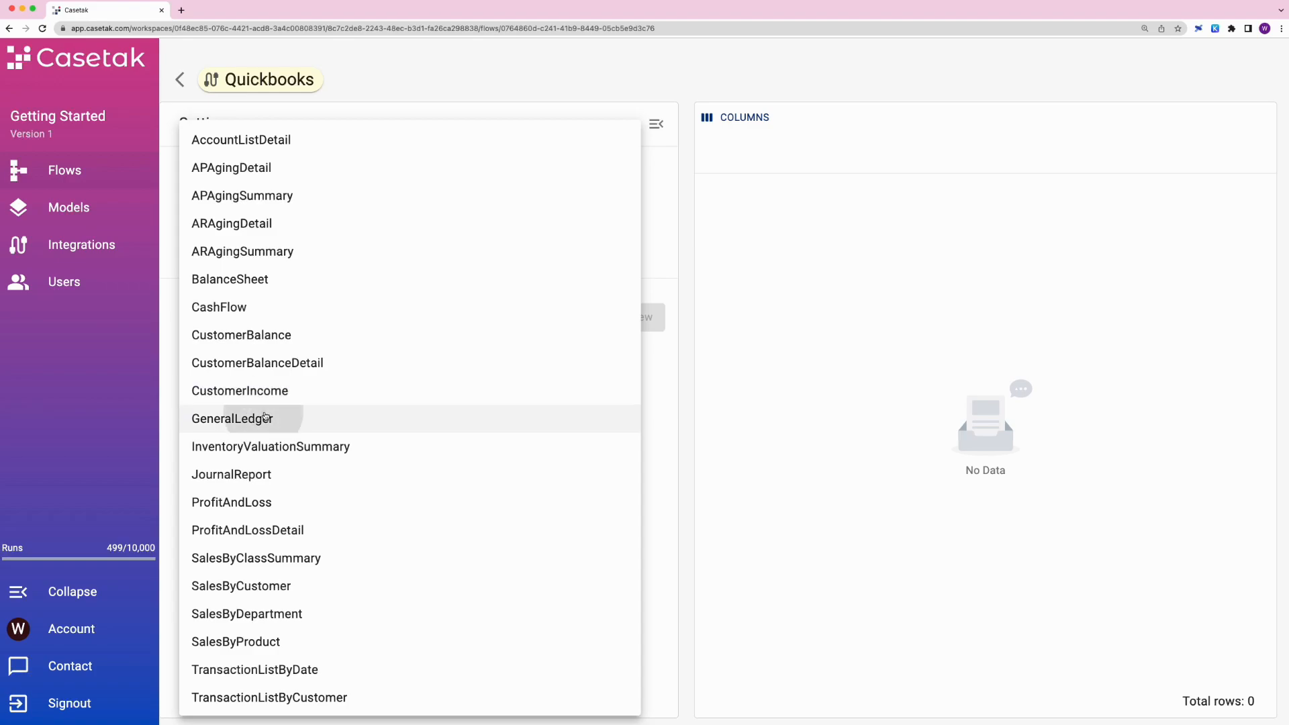
{"action": "left_click", "coordinate": [264, 418]}
{"action": "left_click", "coordinate": [475, 434]}
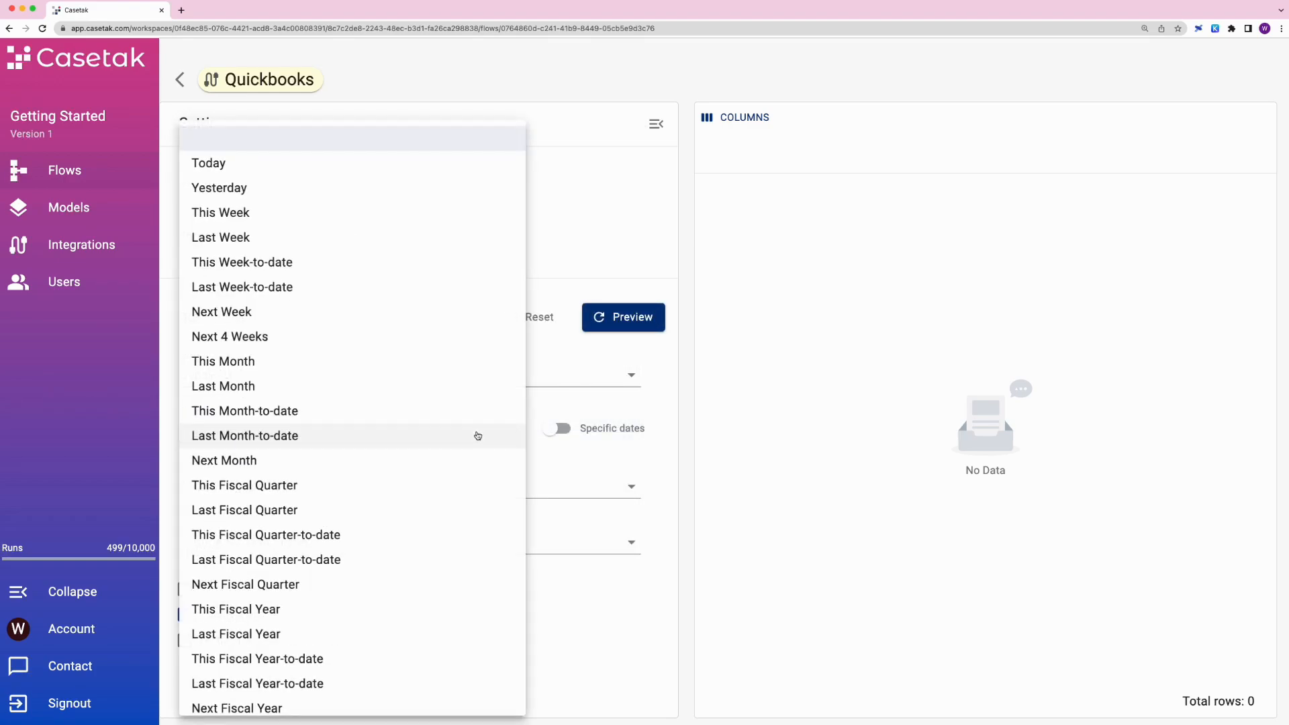
{"action": "left_click", "coordinate": [397, 633]}
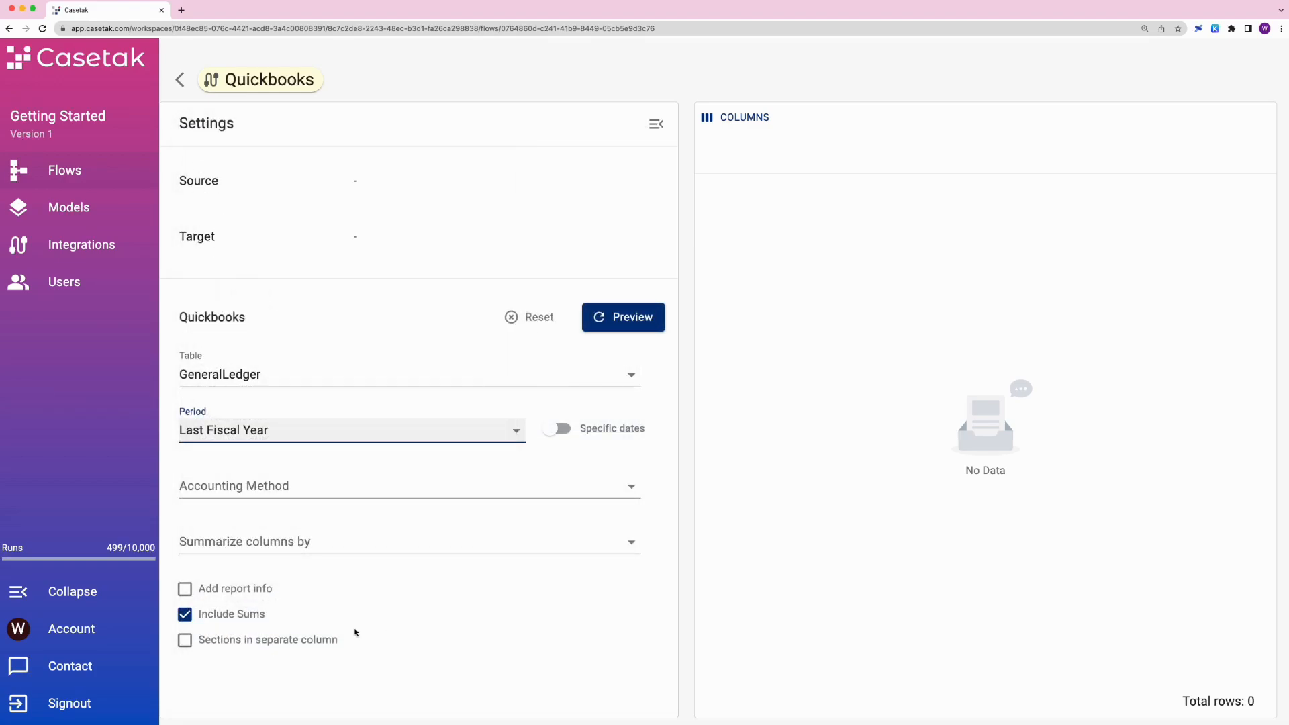
{"action": "left_click", "coordinate": [262, 618]}
{"action": "left_click", "coordinate": [248, 640]}
{"action": "left_click", "coordinate": [647, 317]}
{"action": "left_click", "coordinate": [181, 80]}
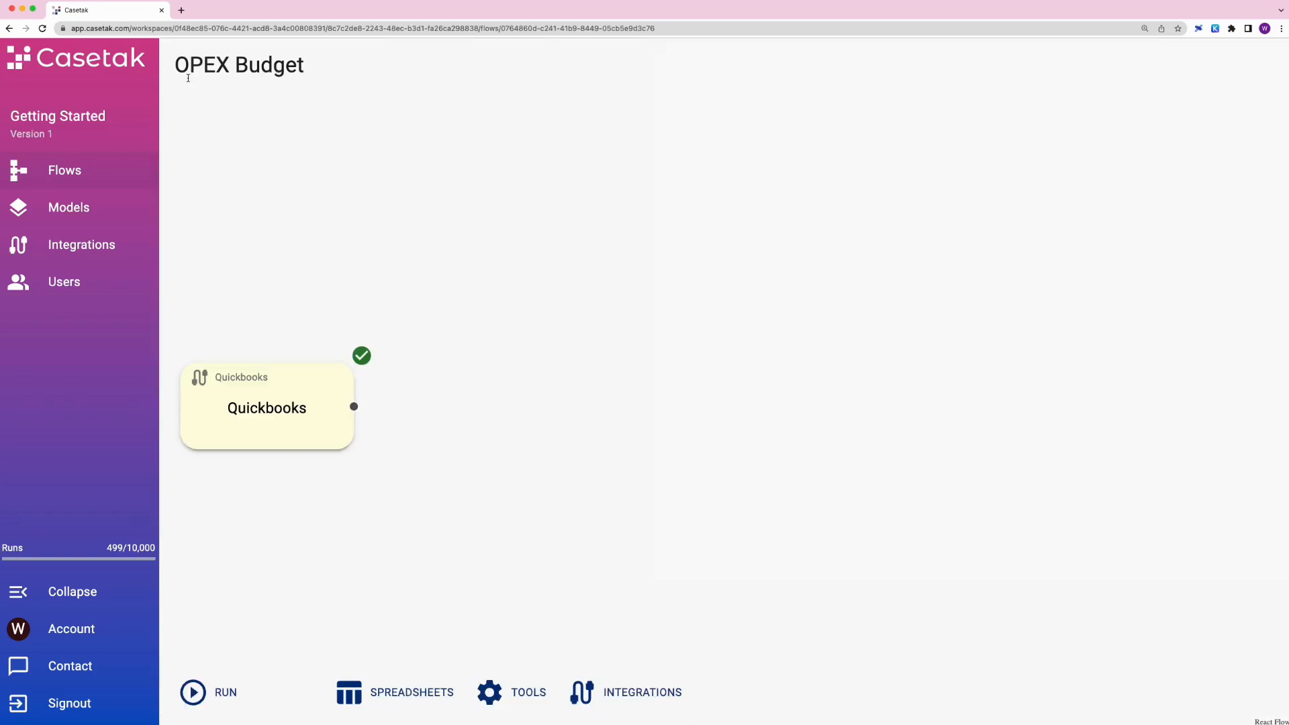
Add a Filter step to the output of the Quickbooks node.
{"action": "left_click", "coordinate": [389, 407]}
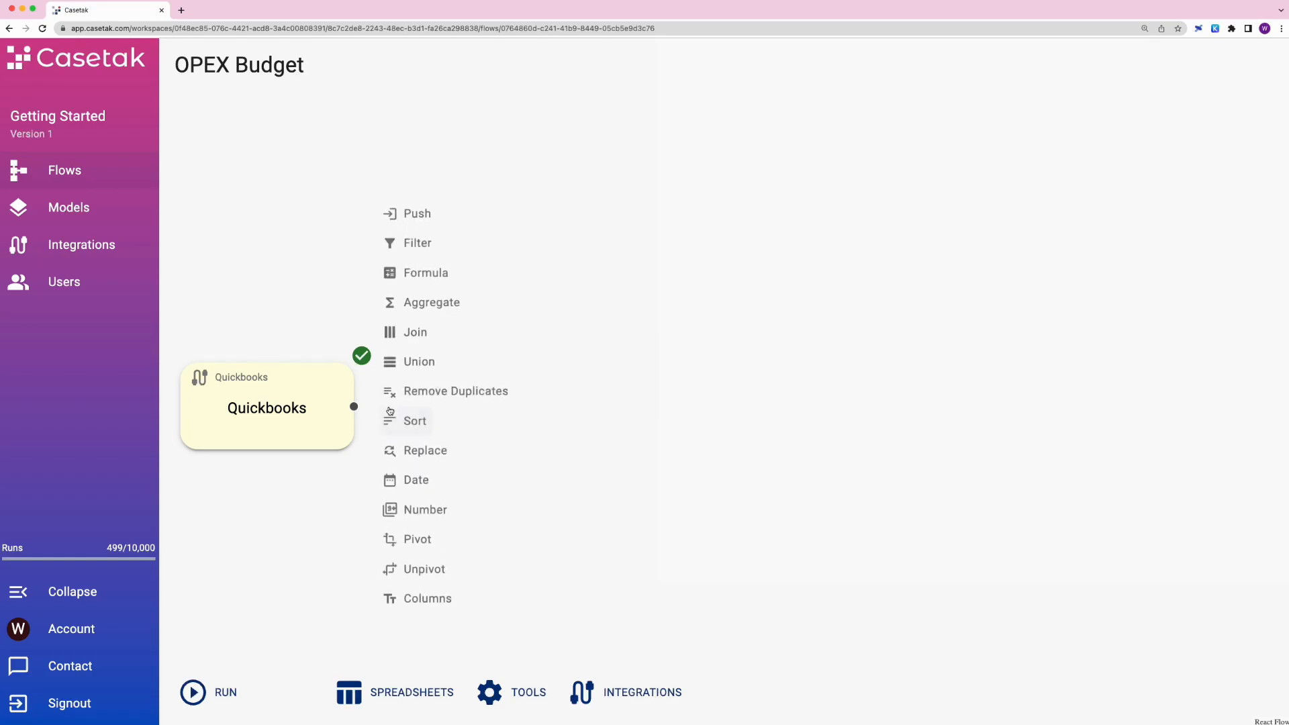
{"action": "left_click", "coordinate": [413, 246]}
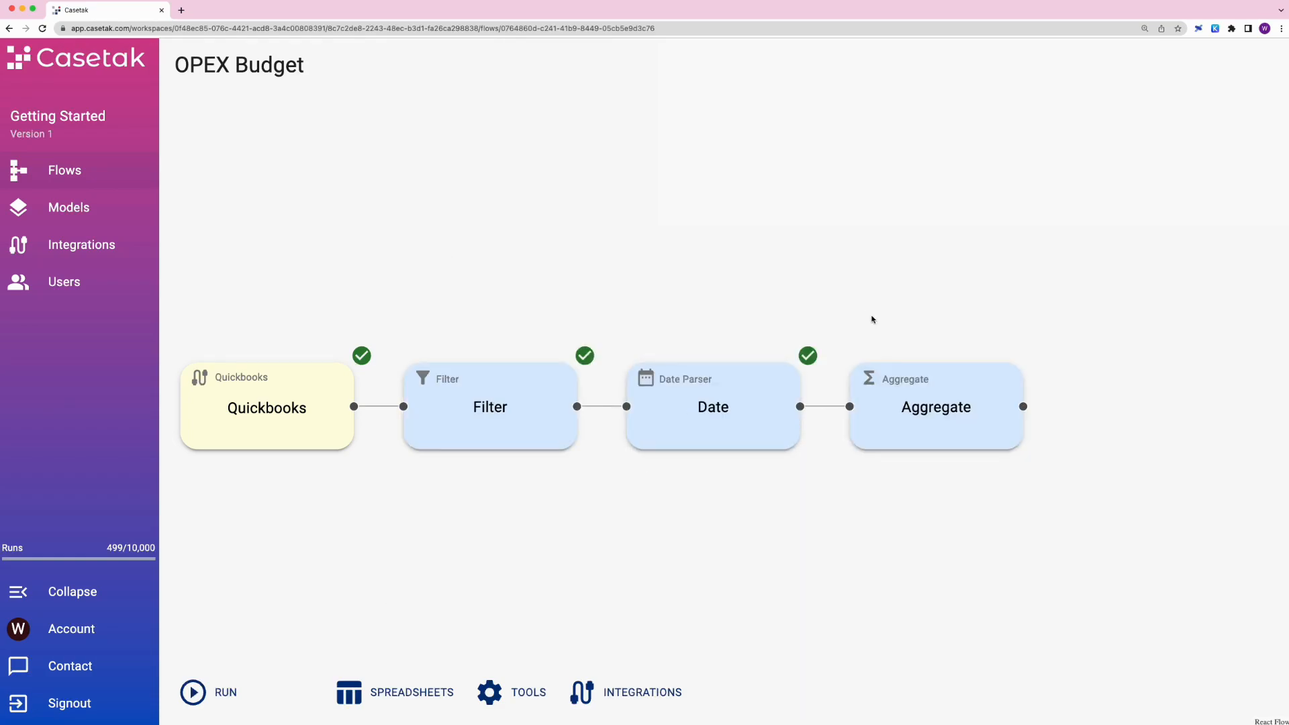
Add a Push step after Aggregate and connect it to OPEX budget.xlsx from the Casetak GmbH SharePoint's Casetak/Test folder.
{"action": "left_click_drag", "start_coordinate": [1023, 406], "coordinate": [1059, 408]}
{"action": "left_click", "coordinate": [1081, 218]}
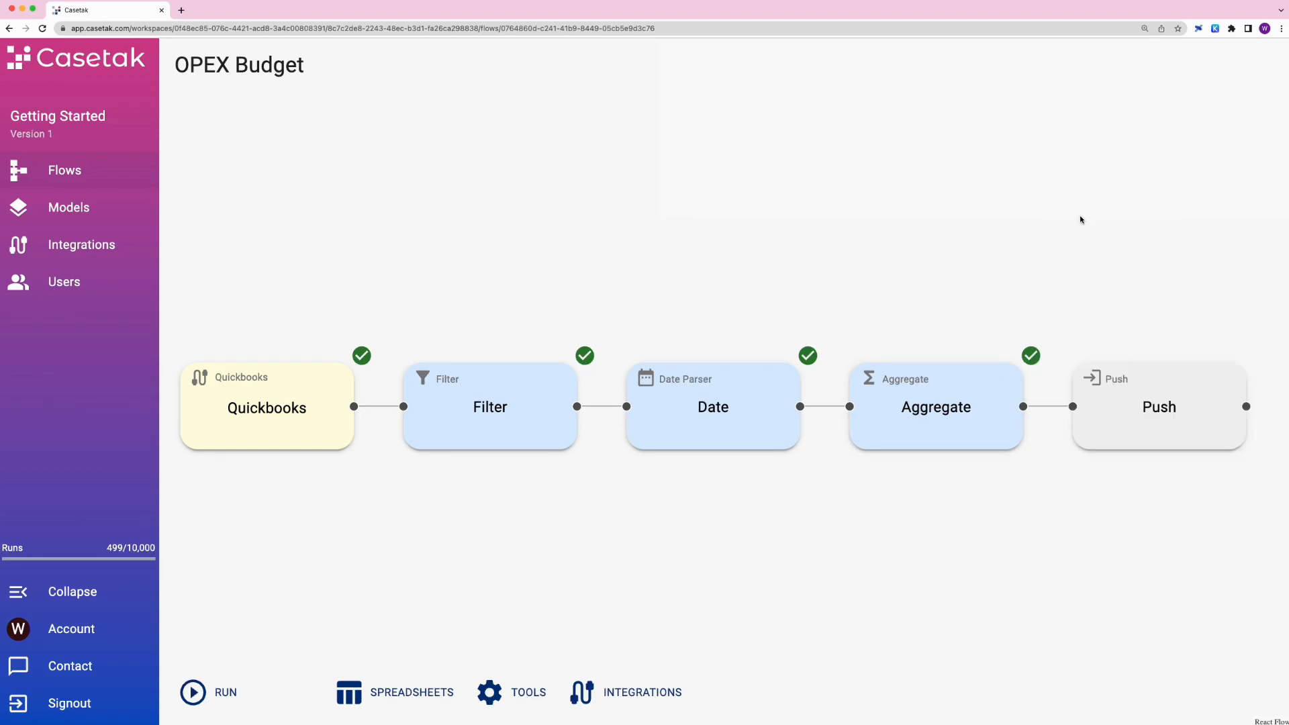
{"action": "left_click", "coordinate": [398, 692]}
{"action": "left_click", "coordinate": [512, 221]}
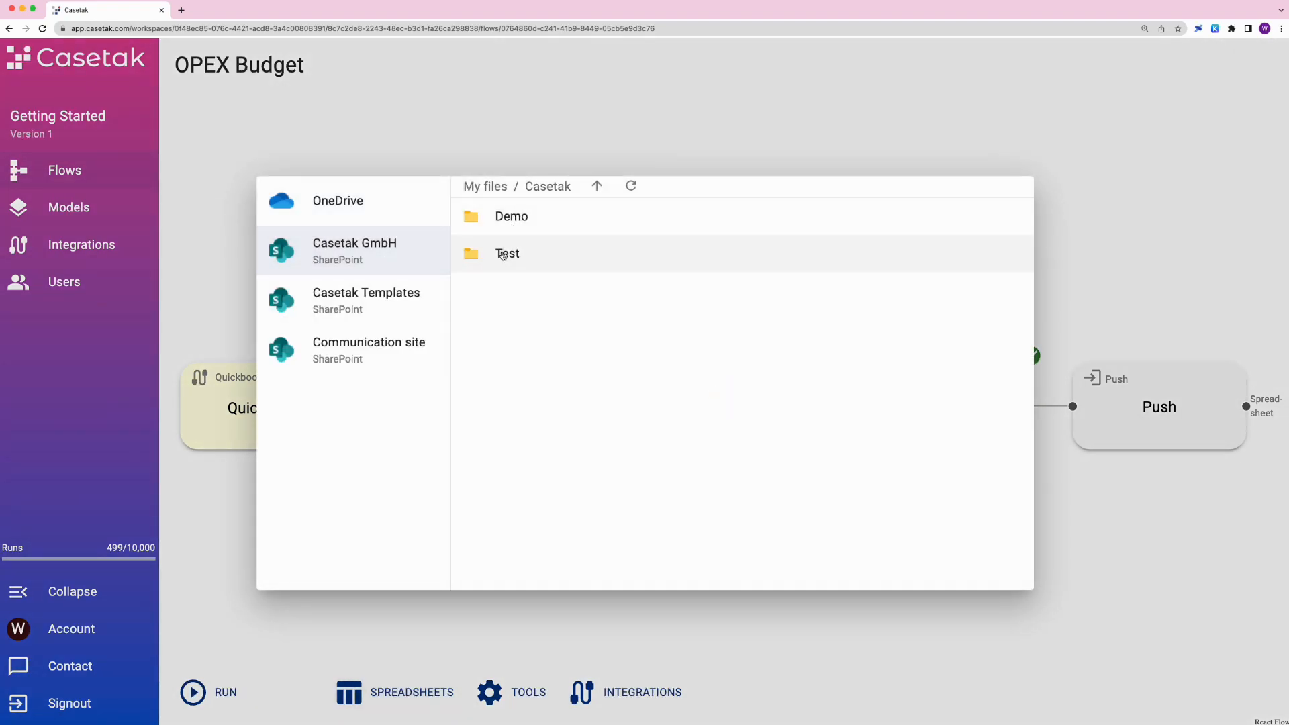
{"action": "left_click", "coordinate": [504, 255]}
{"action": "left_click", "coordinate": [510, 328]}
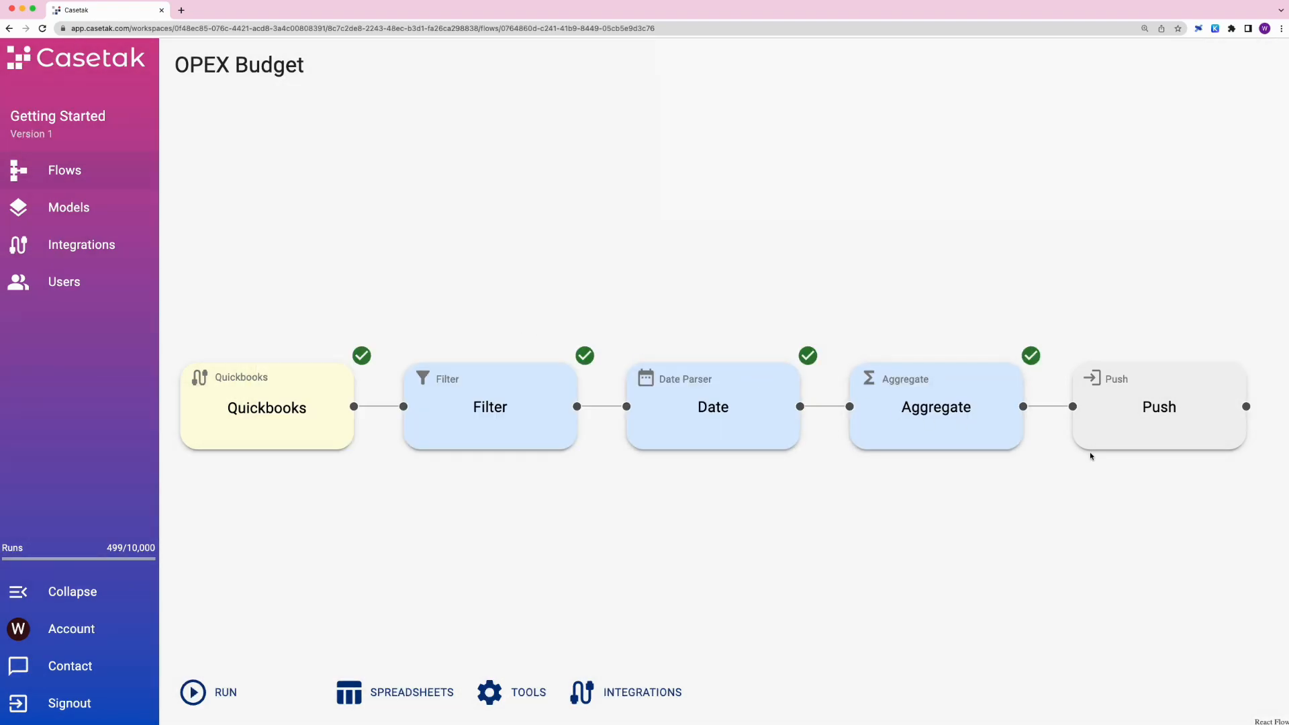
{"action": "left_click_drag", "start_coordinate": [933, 417], "coordinate": [973, 419]}
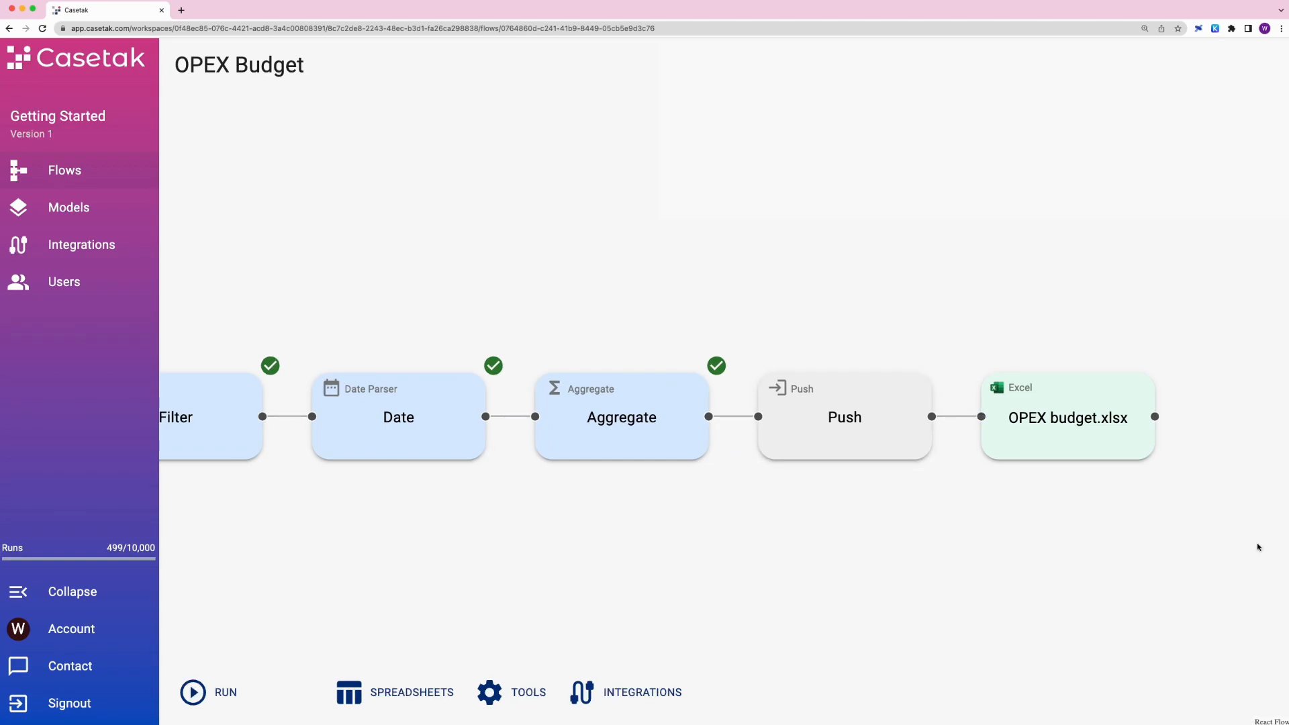
Push the aggregated data to the existing Actuals sheet of OPEX budget.xlsx using the Overwrite data method, and return to the flow.
{"action": "left_click", "coordinate": [869, 418]}
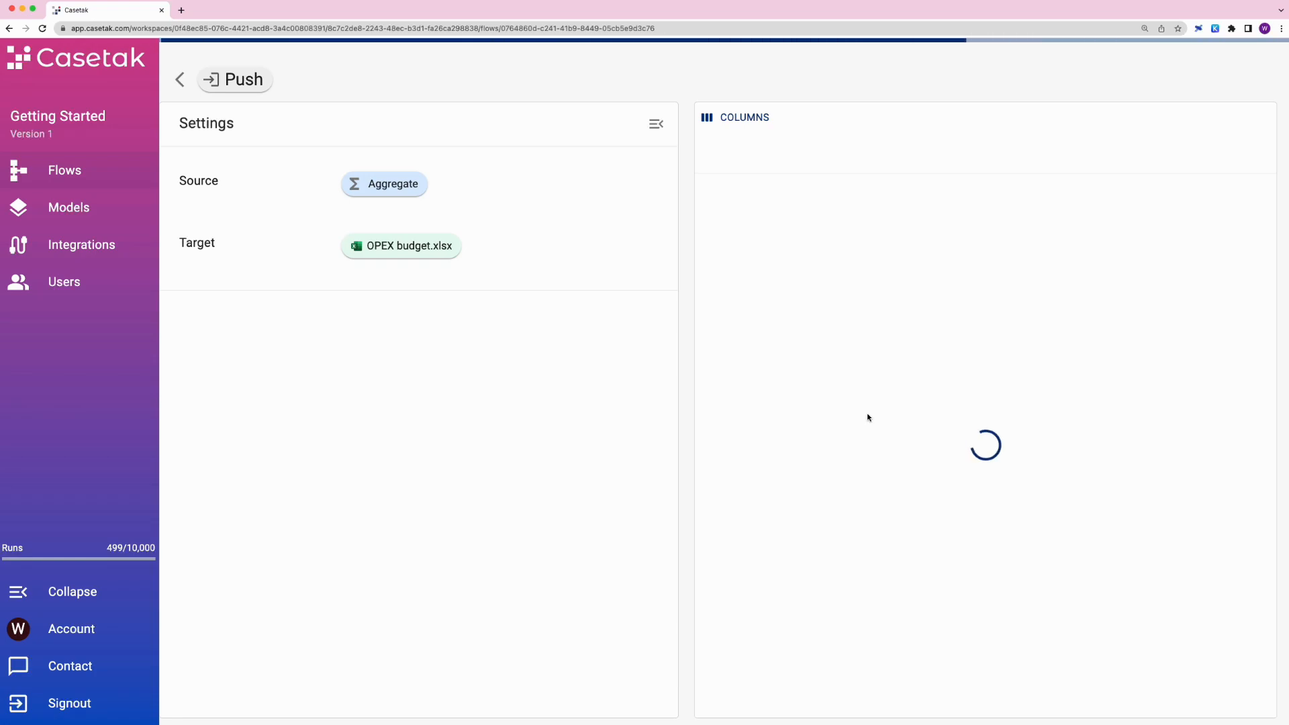
{"action": "left_click", "coordinate": [322, 444]}
{"action": "left_click", "coordinate": [302, 526]}
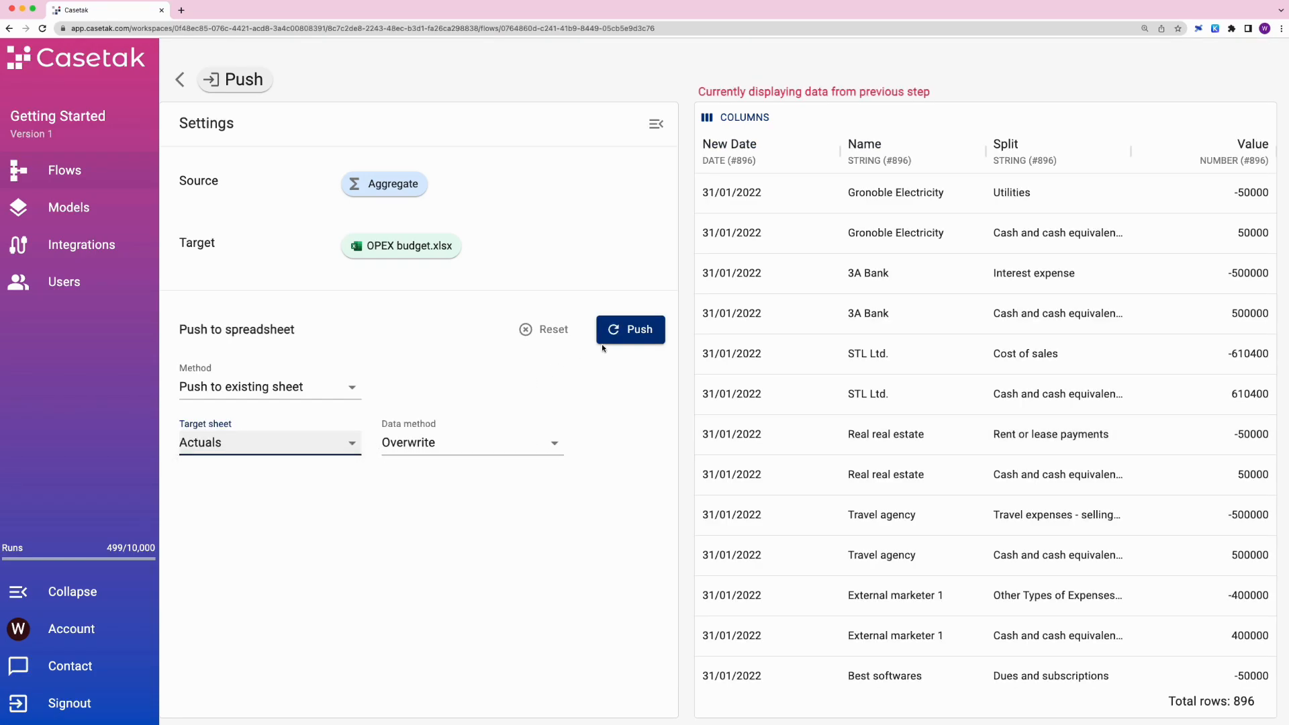
{"action": "left_click", "coordinate": [624, 330]}
{"action": "left_click", "coordinate": [180, 79]}
Open OPEX budget.xlsx from its node, review the Actuals and OPEX budget sheets, and close the workbook.
{"action": "left_click", "coordinate": [1077, 433]}
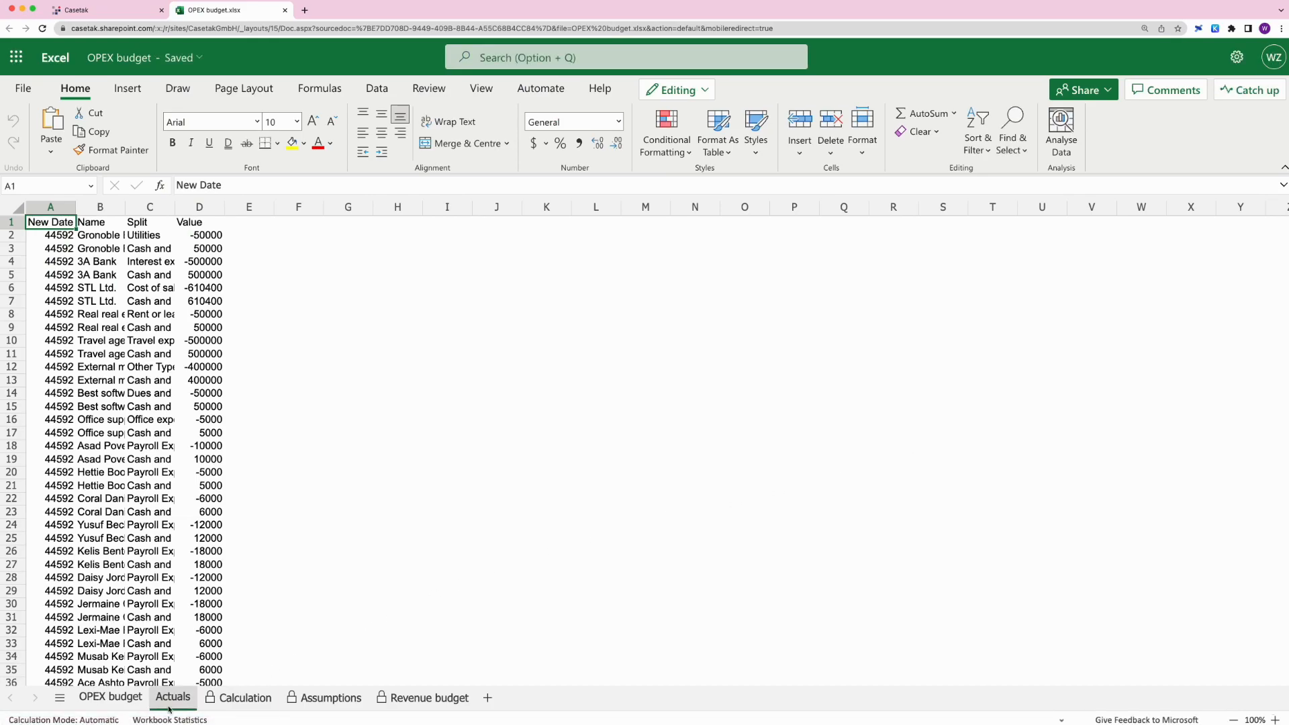
{"action": "left_click", "coordinate": [134, 704]}
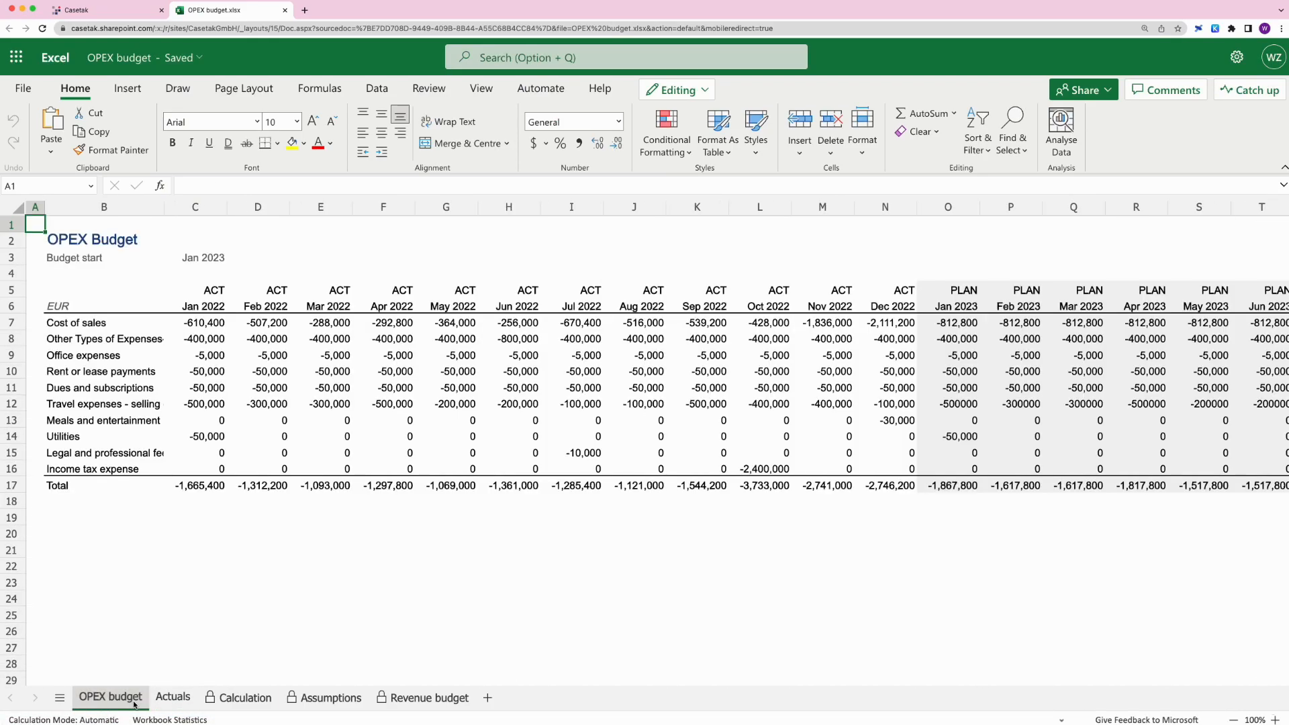
{"action": "left_click", "coordinate": [285, 10]}
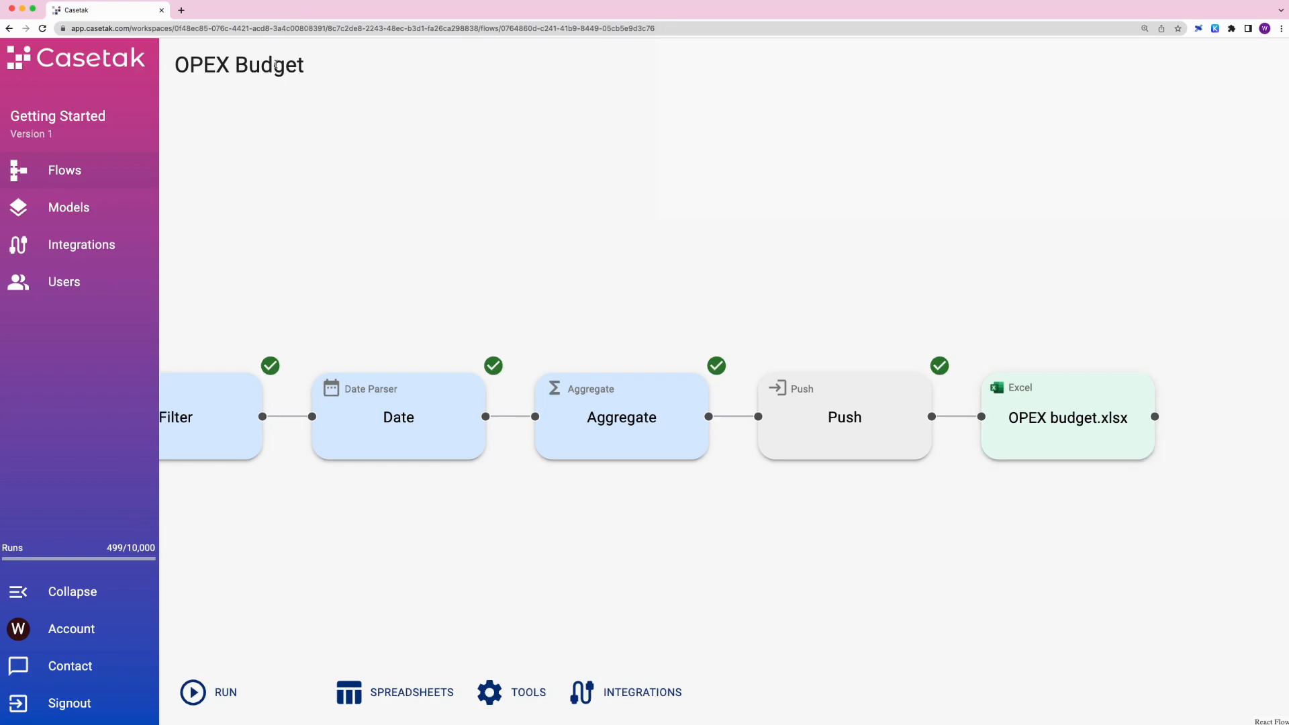
Create another flow and name it Connect Revenue & OPEX.
{"action": "left_click", "coordinate": [74, 177]}
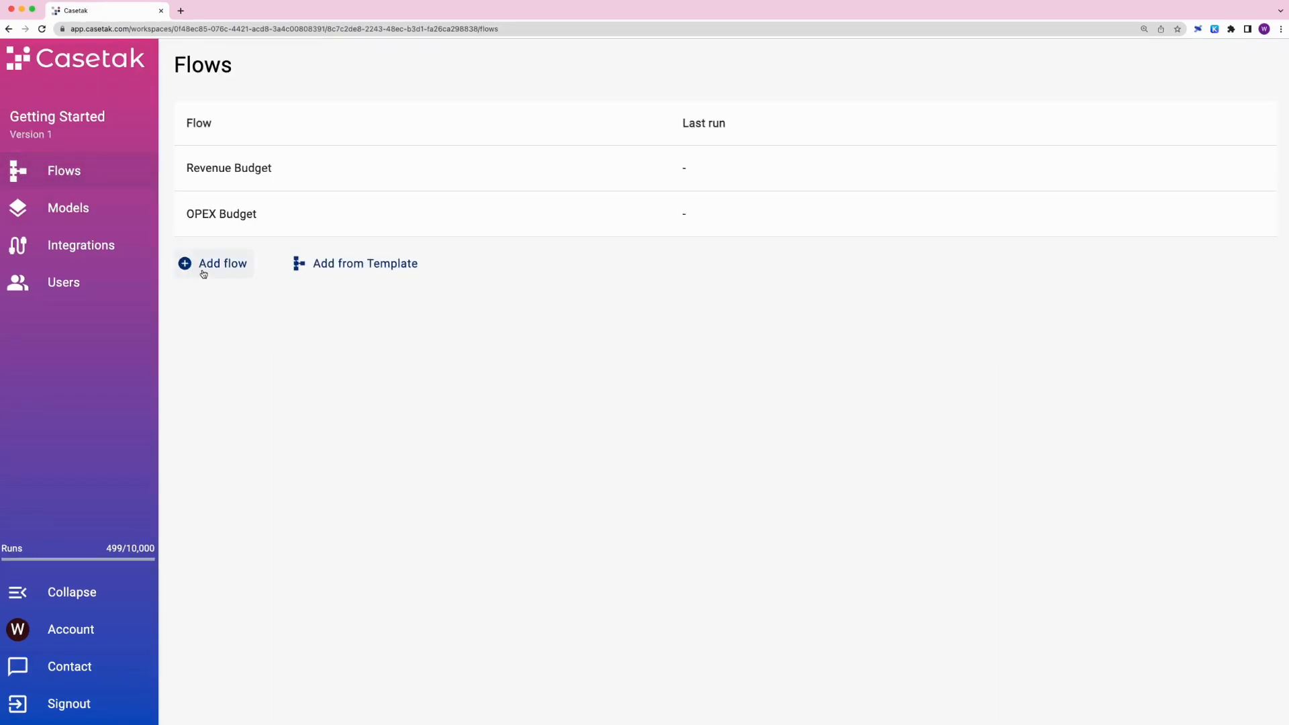
{"action": "left_click", "coordinate": [204, 273]}
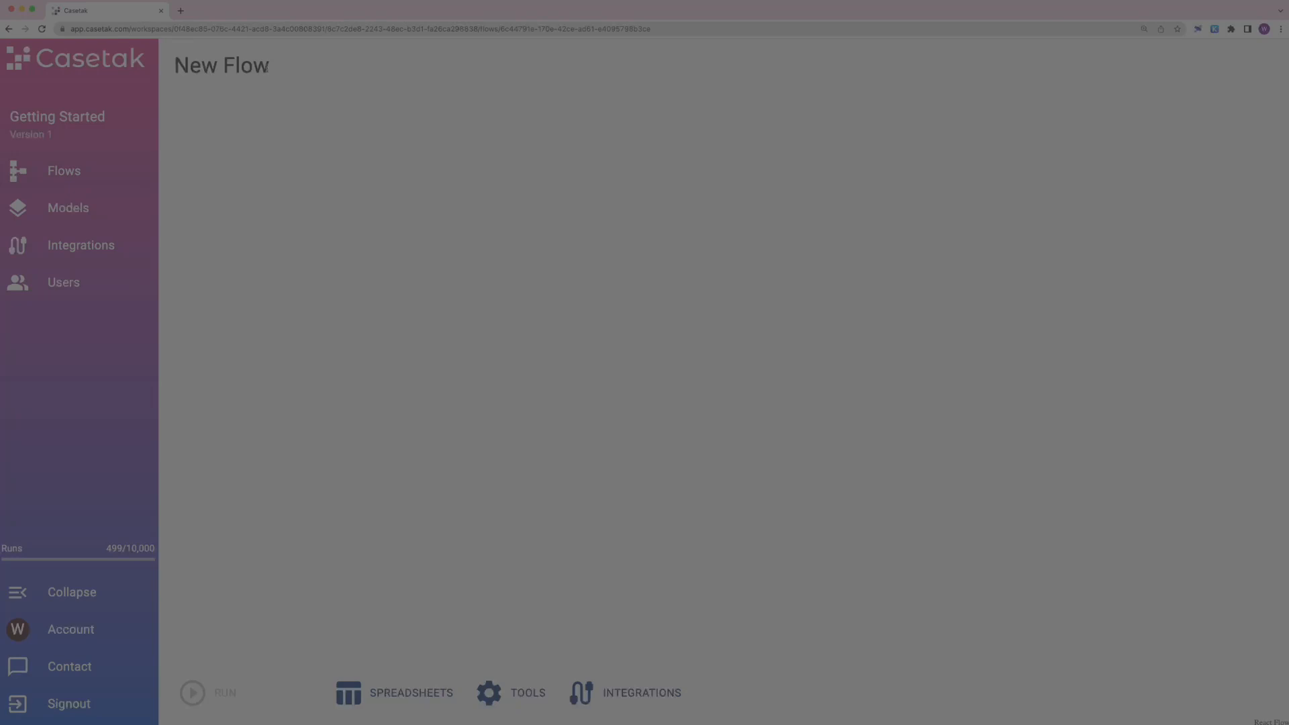
{"action": "left_click", "coordinate": [266, 68]}
{"action": "type", "text": "C"}
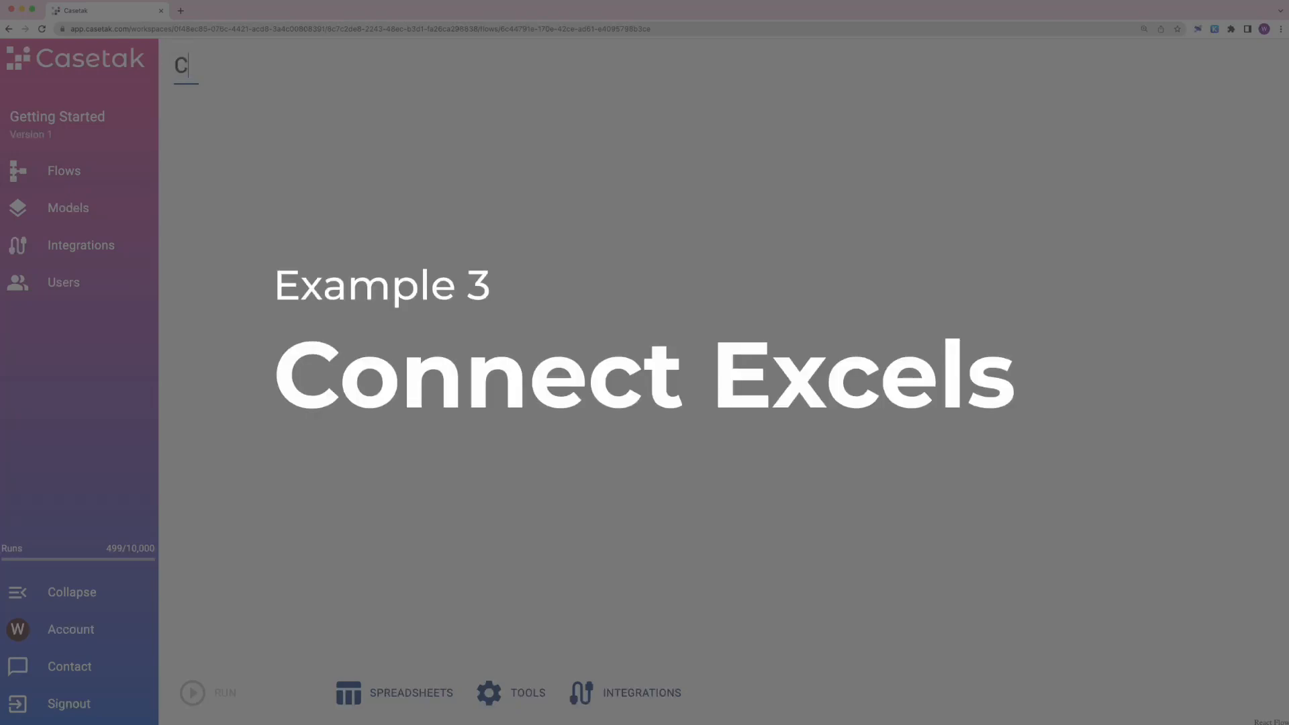
{"action": "type", "text": "onnect Revenue"}
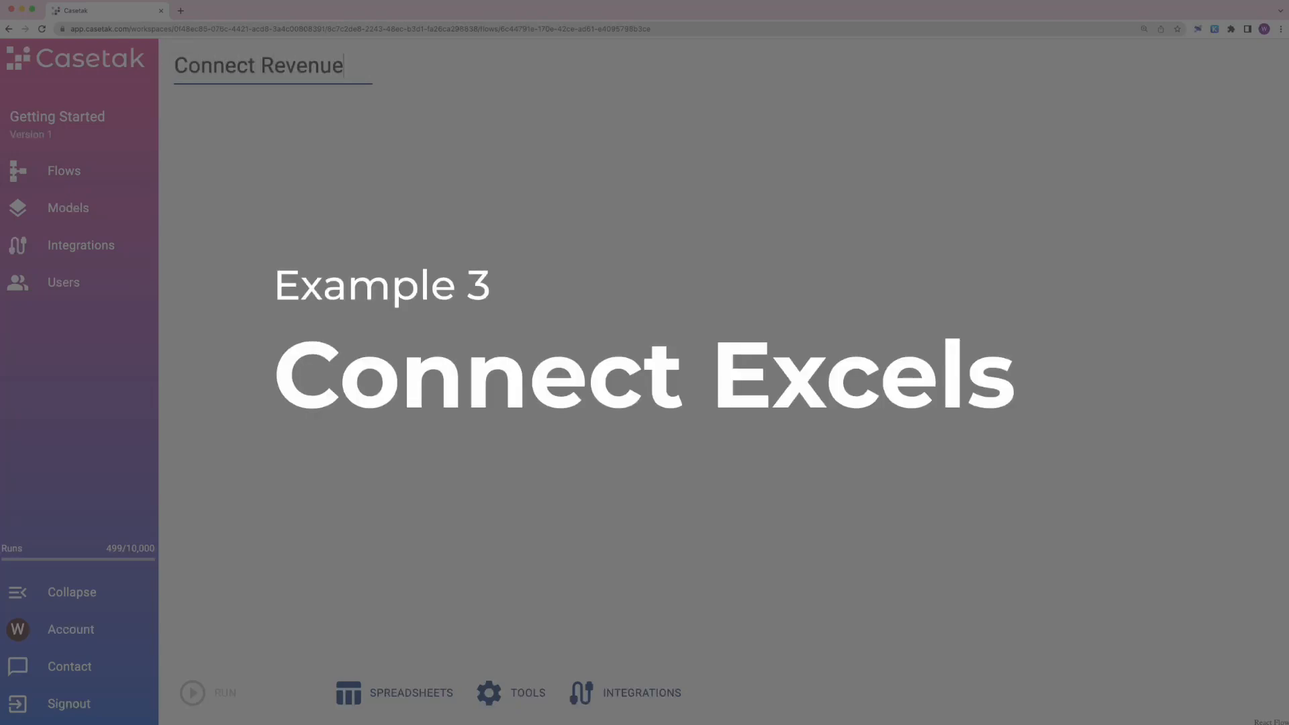
{"action": "type", "text": " & OPEX"}
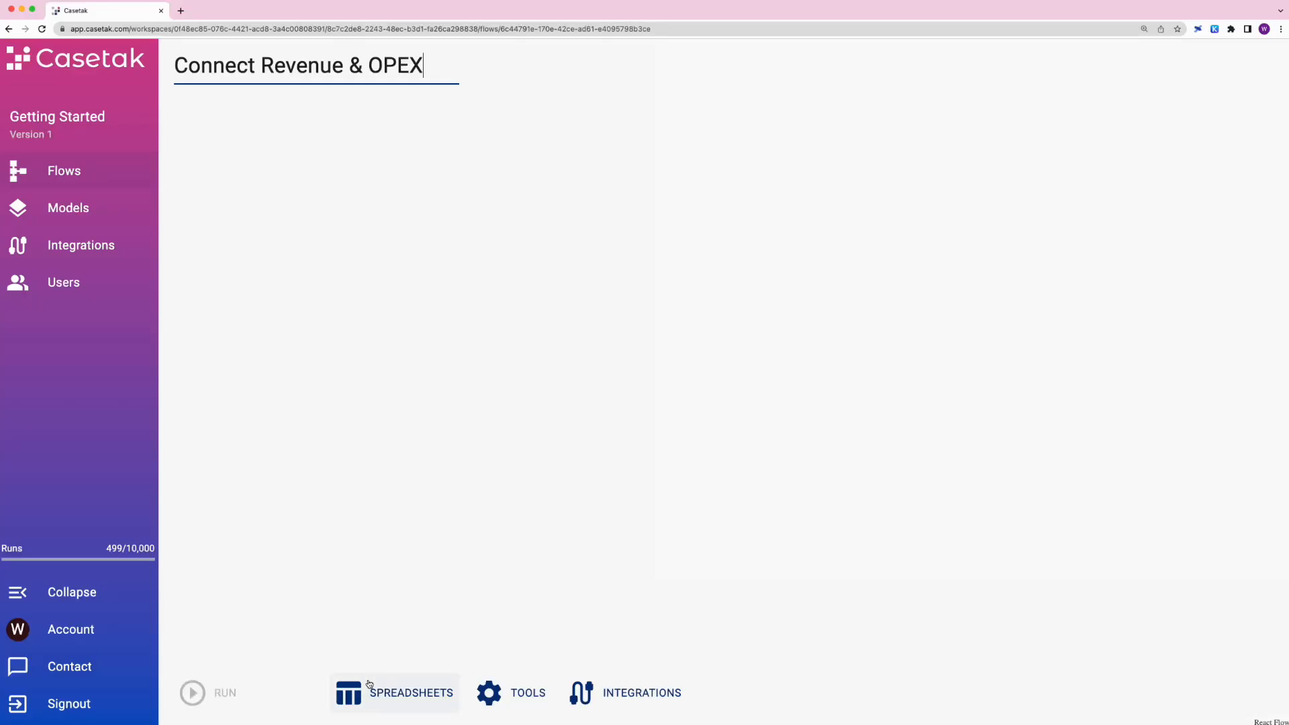
Add Revenue Budget.xlsx from the Casetak GmbH SharePoint's Casetak/Test folder to the flow and attach a Connect step to it.
{"action": "left_click", "coordinate": [370, 693]}
{"action": "left_click", "coordinate": [354, 258]}
{"action": "left_click", "coordinate": [479, 213]}
{"action": "left_click", "coordinate": [490, 249]}
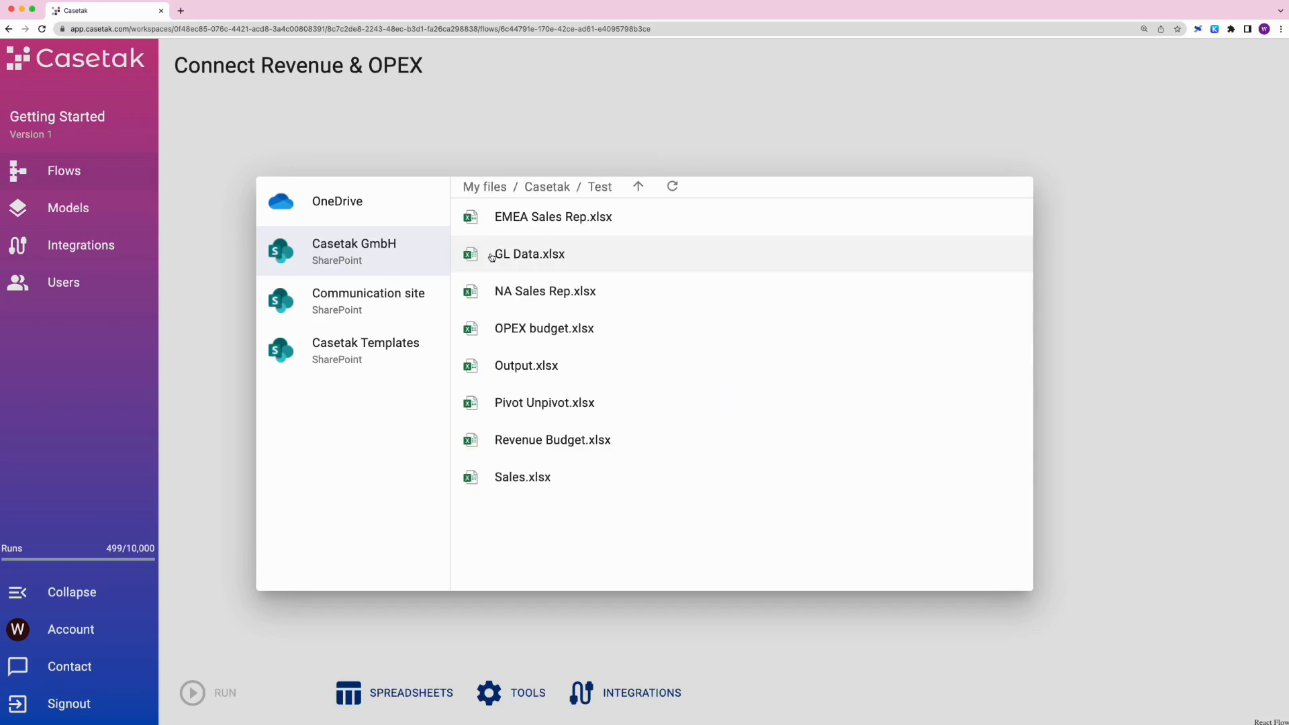
{"action": "left_click", "coordinate": [693, 442]}
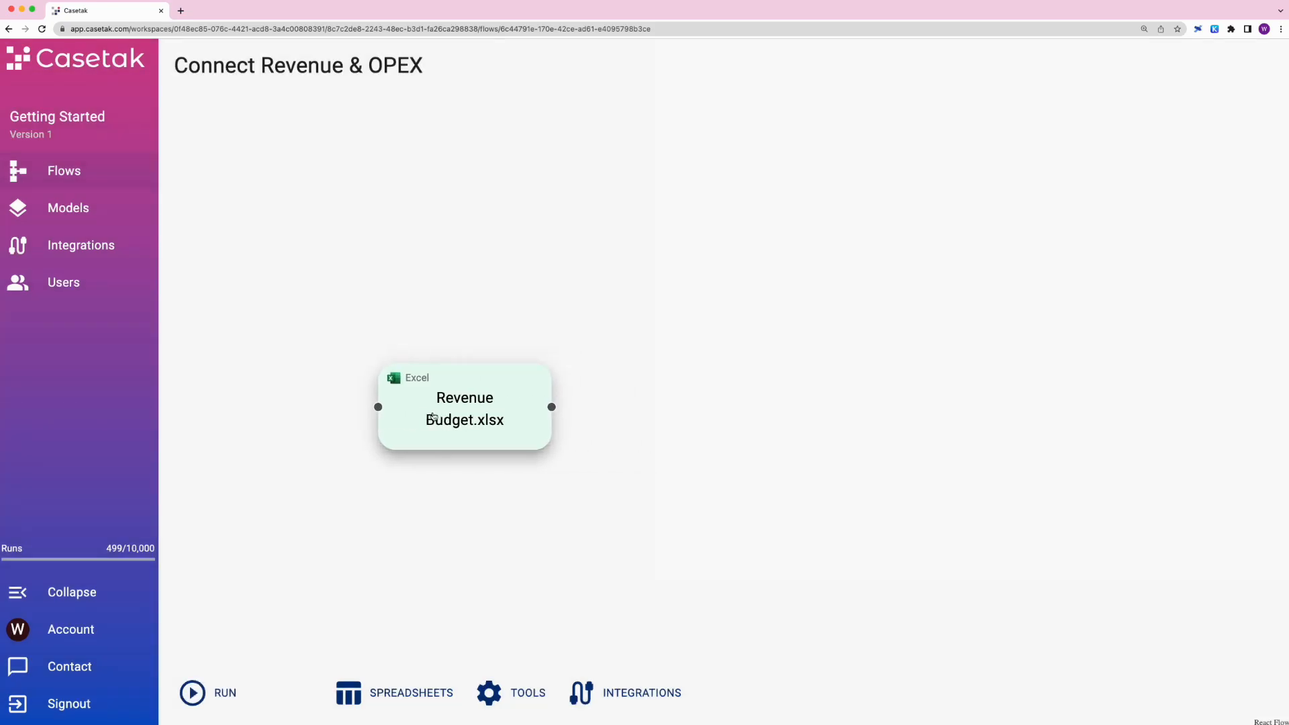
{"action": "left_click", "coordinate": [575, 419]}
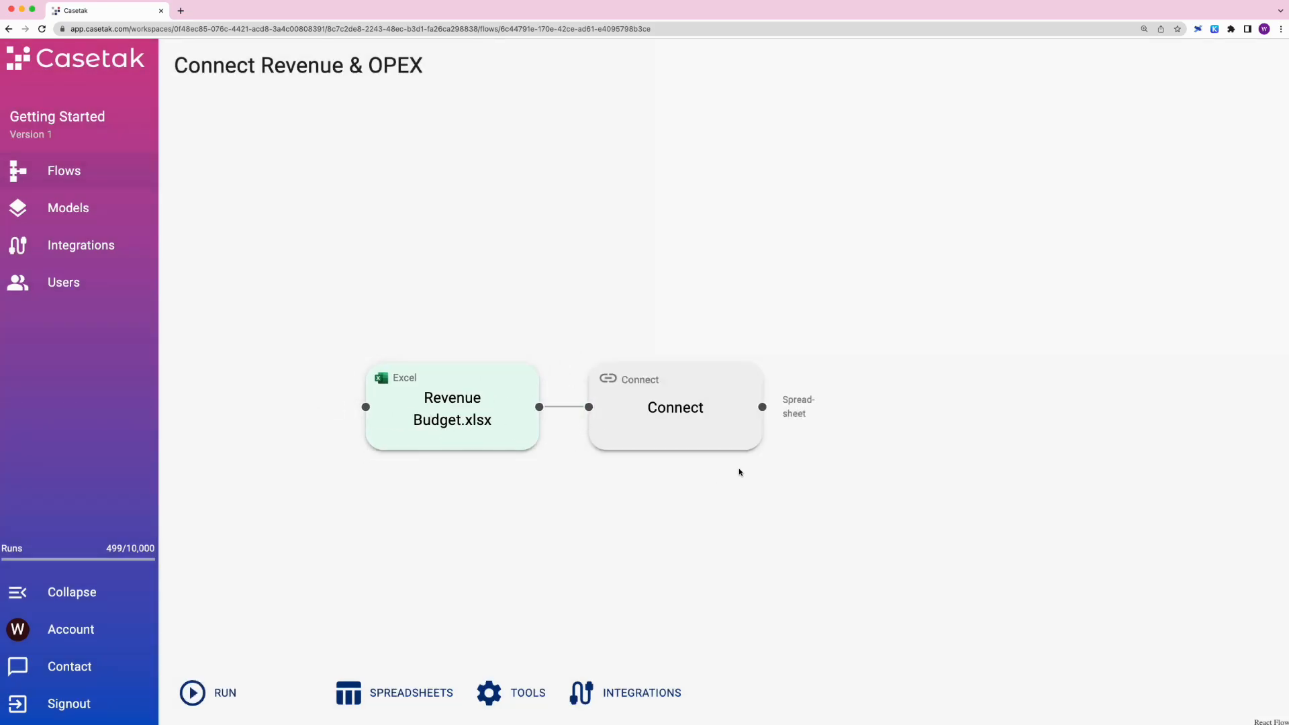
Add OPEX budget.xlsx from the Casetak GmbH SharePoint's Casetak/Test folder to the flow and link the Connect step's output to it.
{"action": "left_click", "coordinate": [393, 701]}
{"action": "left_click", "coordinate": [376, 270]}
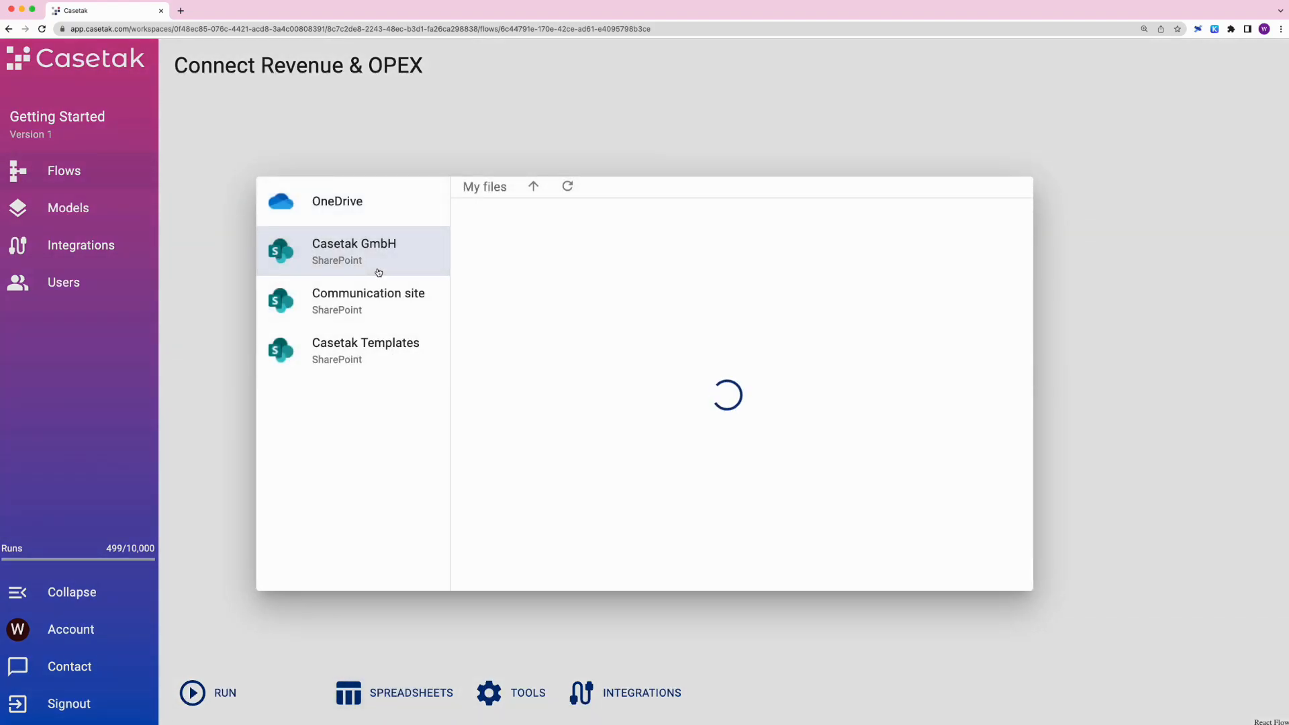
{"action": "left_click", "coordinate": [512, 223]}
{"action": "left_click", "coordinate": [512, 253]}
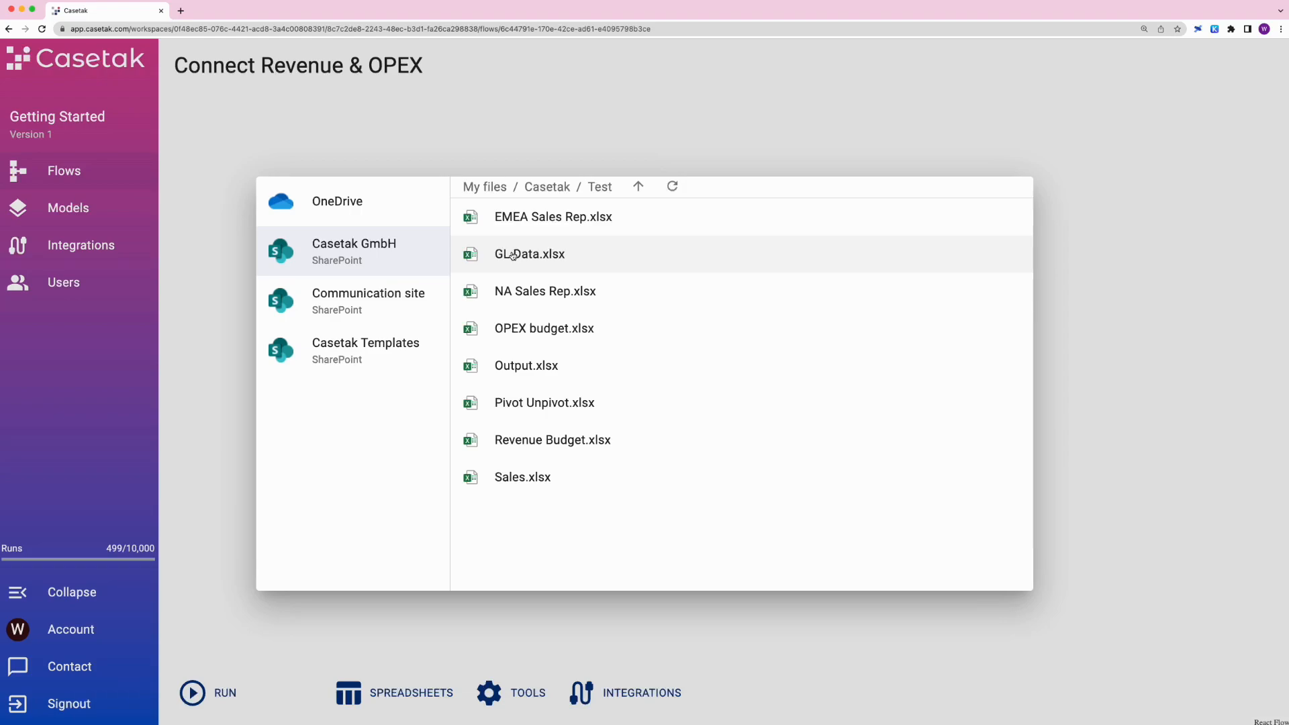
{"action": "left_click", "coordinate": [518, 329]}
{"action": "left_click_drag", "start_coordinate": [763, 407], "coordinate": [811, 407]}
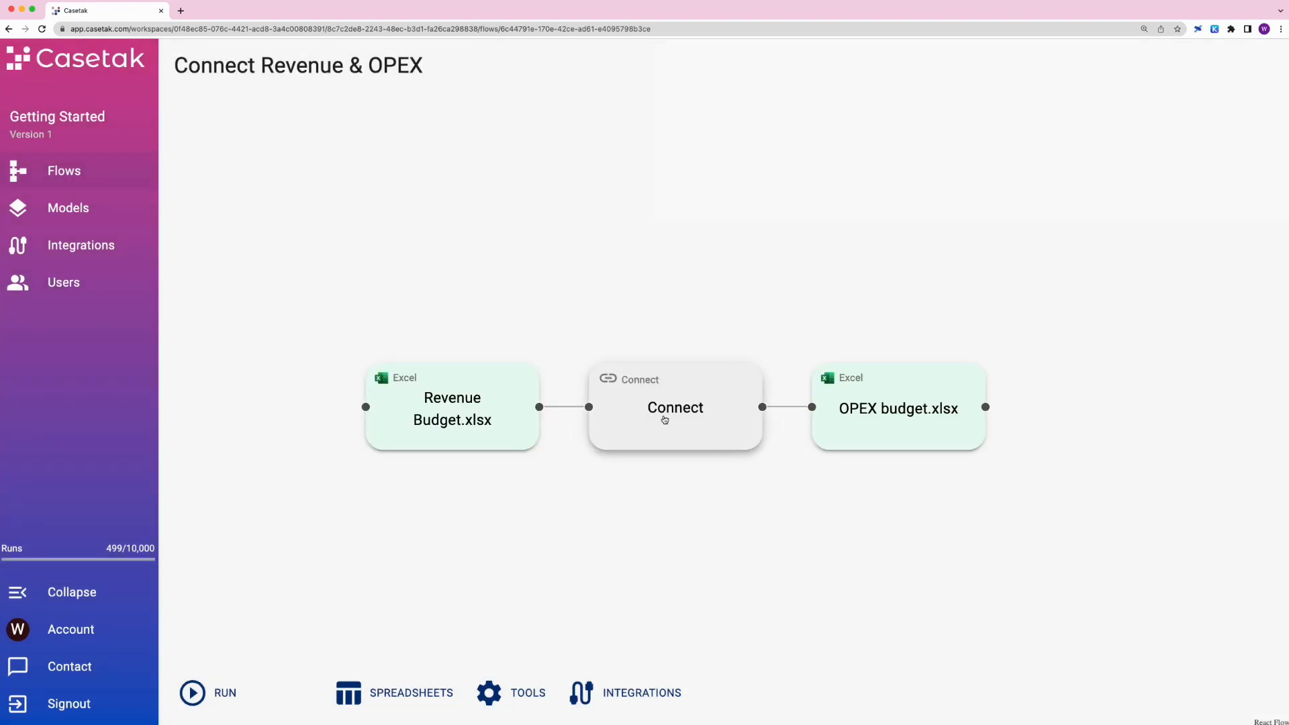
Connect the Revenue Budget sheet to OPEX budget.xlsx as a hardcopy through the Connect step, and return to the flow.
{"action": "left_click", "coordinate": [664, 419]}
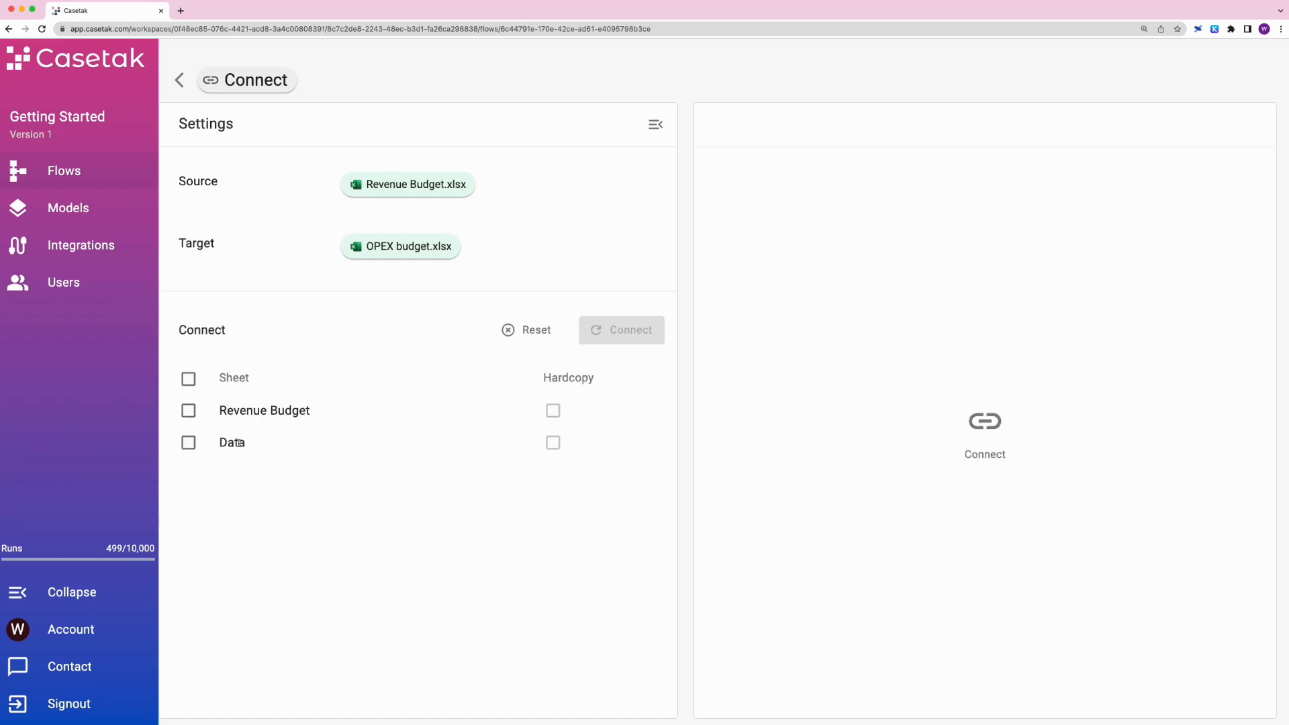
{"action": "left_click", "coordinate": [188, 411]}
{"action": "left_click", "coordinate": [552, 411]}
{"action": "left_click", "coordinate": [609, 336]}
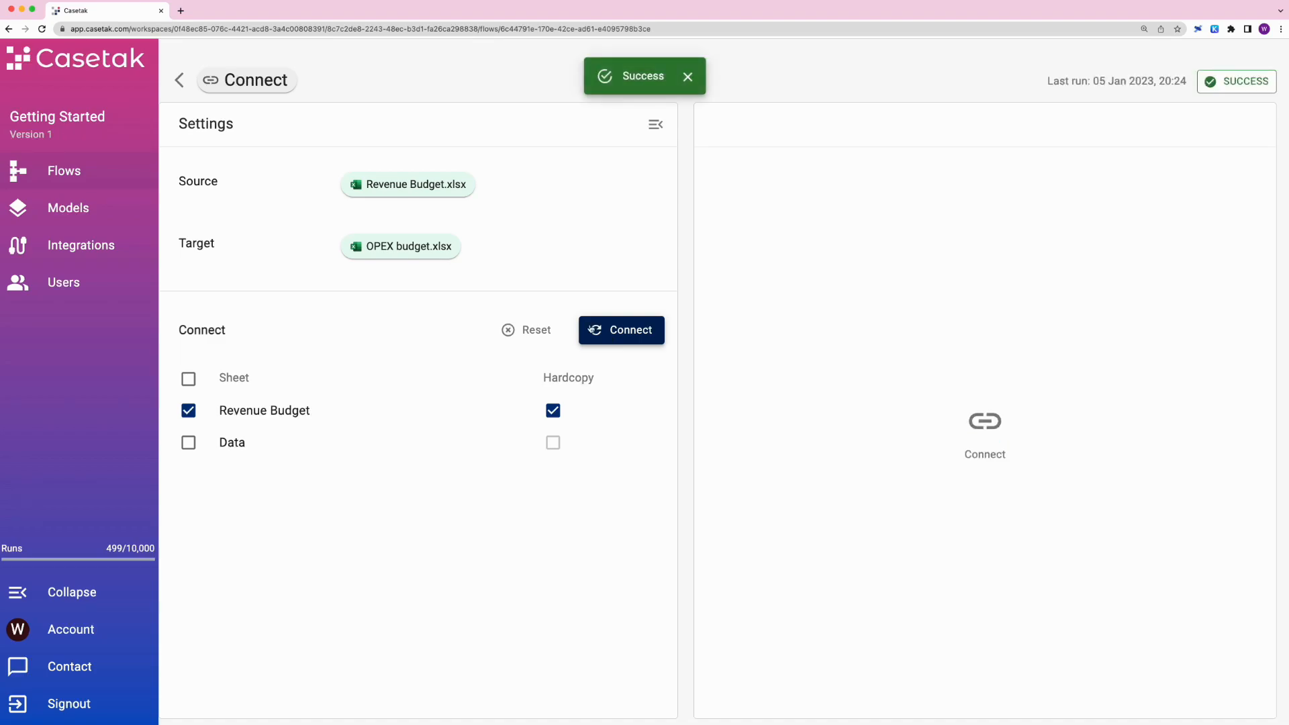
{"action": "left_click", "coordinate": [180, 81]}
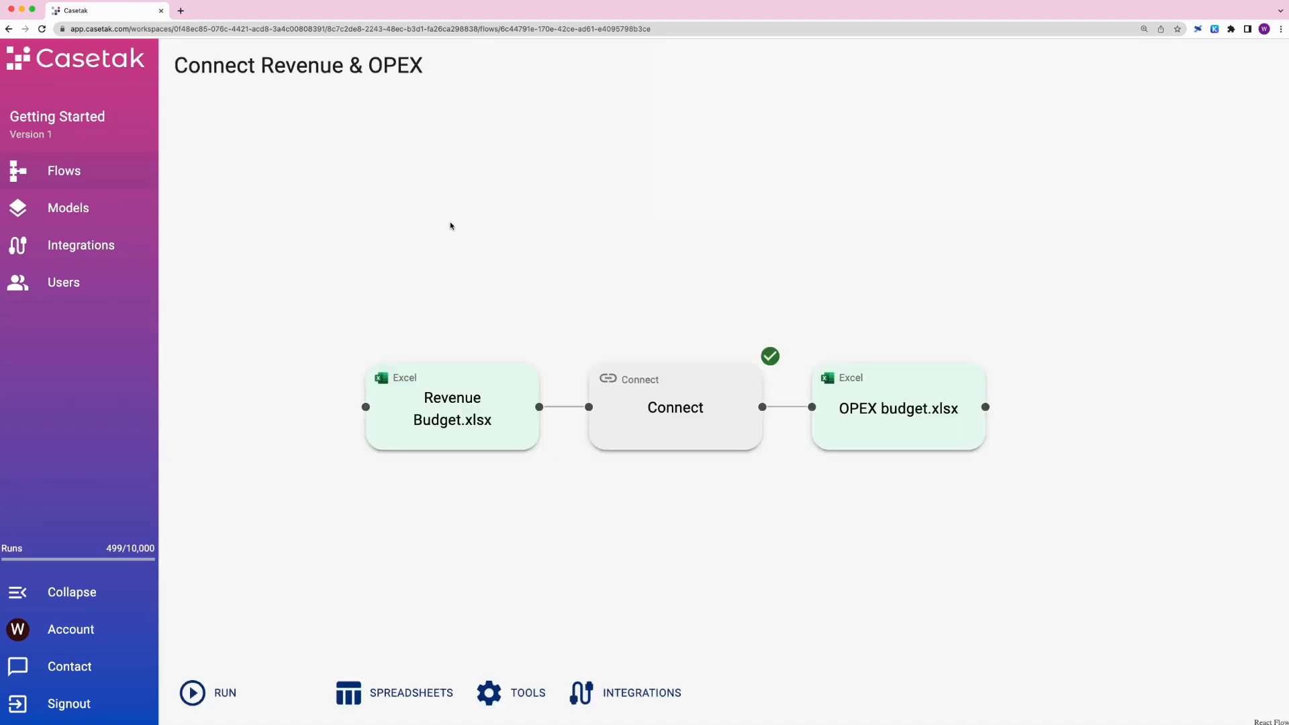
Open OPEX budget.xlsx from its node, review the Revenue budget and OPEX budget sheets, and close the workbook.
{"action": "left_click", "coordinate": [857, 397]}
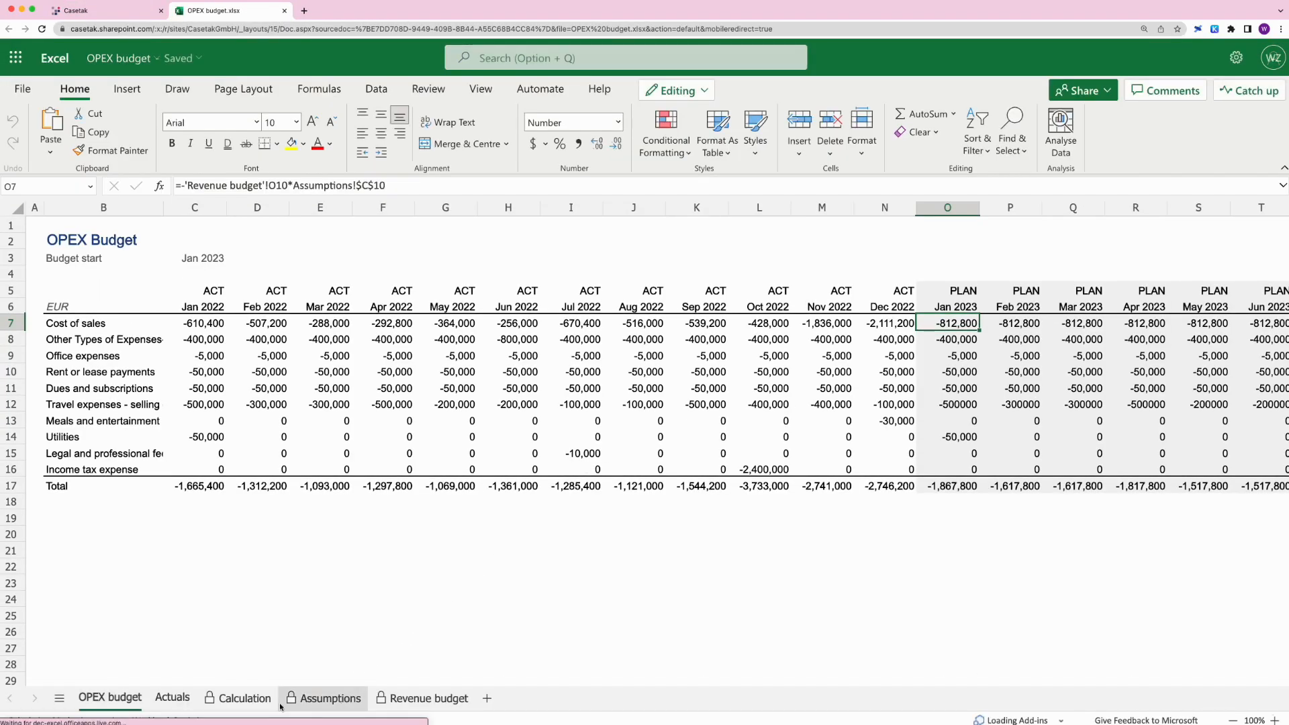
{"action": "left_click", "coordinate": [413, 701]}
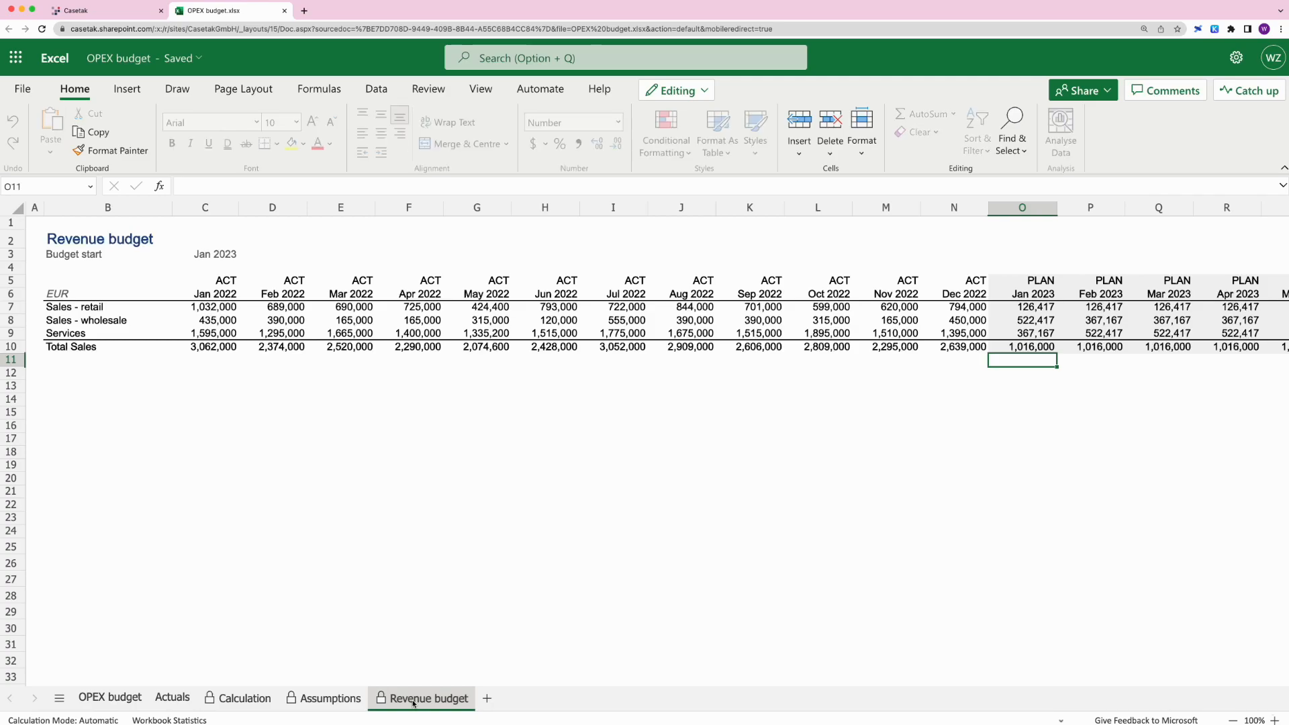
{"action": "left_click", "coordinate": [36, 225]}
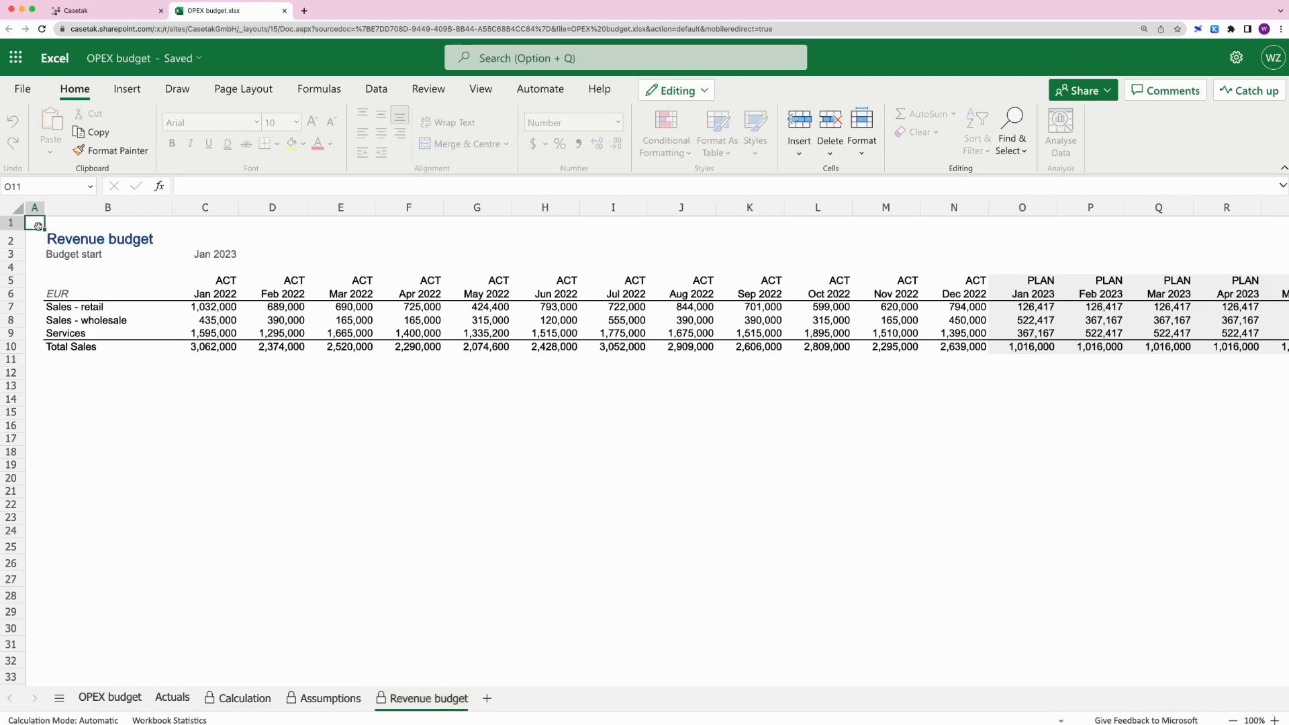
{"action": "left_click", "coordinate": [110, 699]}
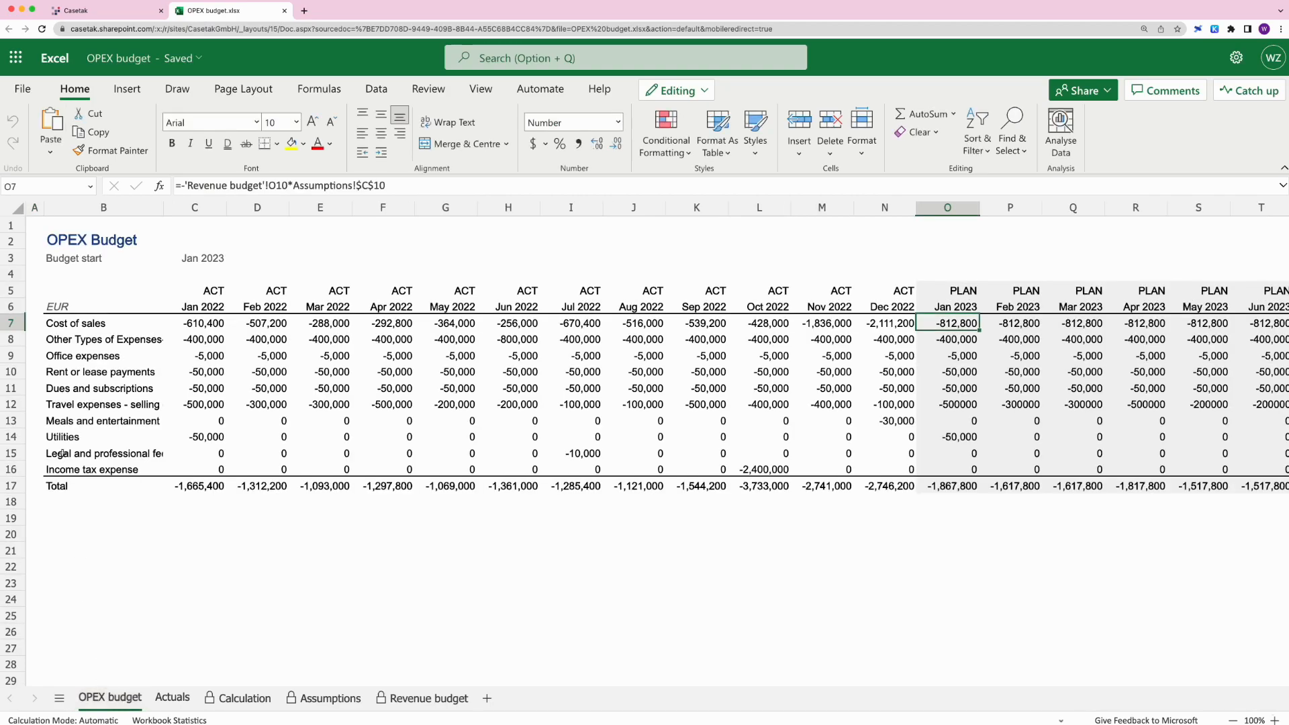
{"action": "left_click", "coordinate": [38, 226]}
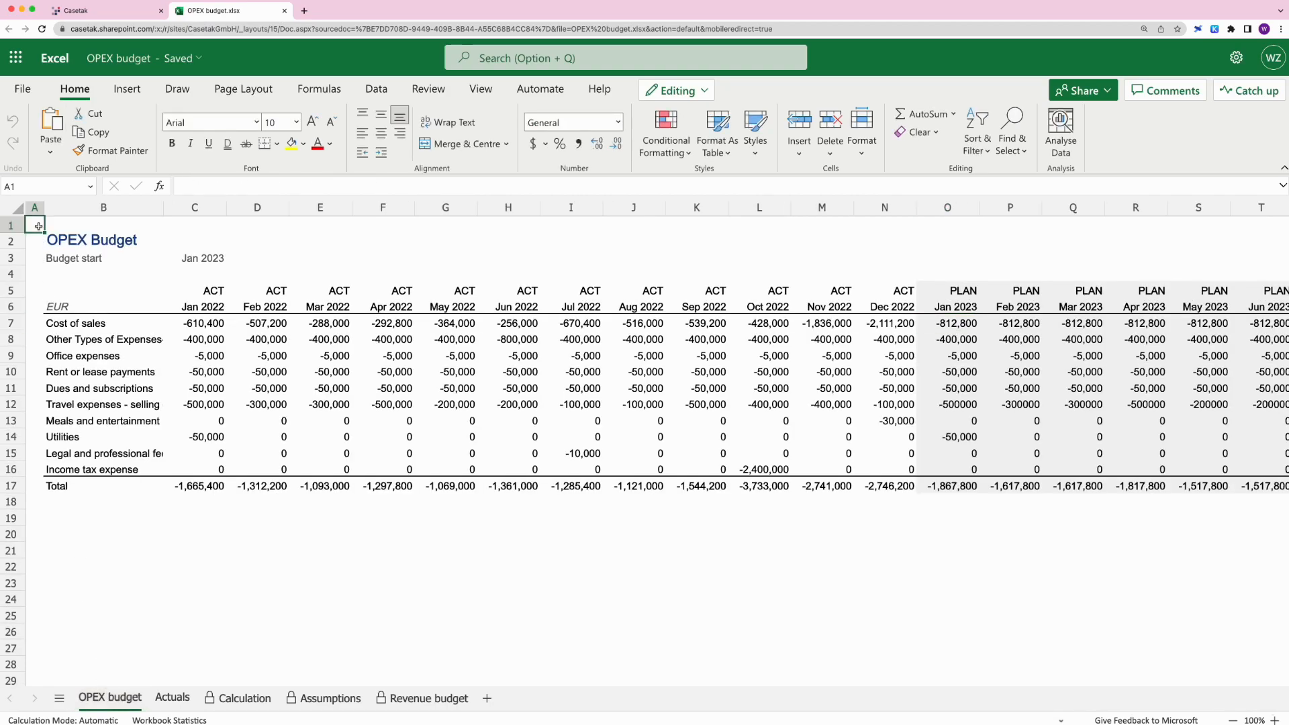
{"action": "left_click", "coordinate": [284, 11]}
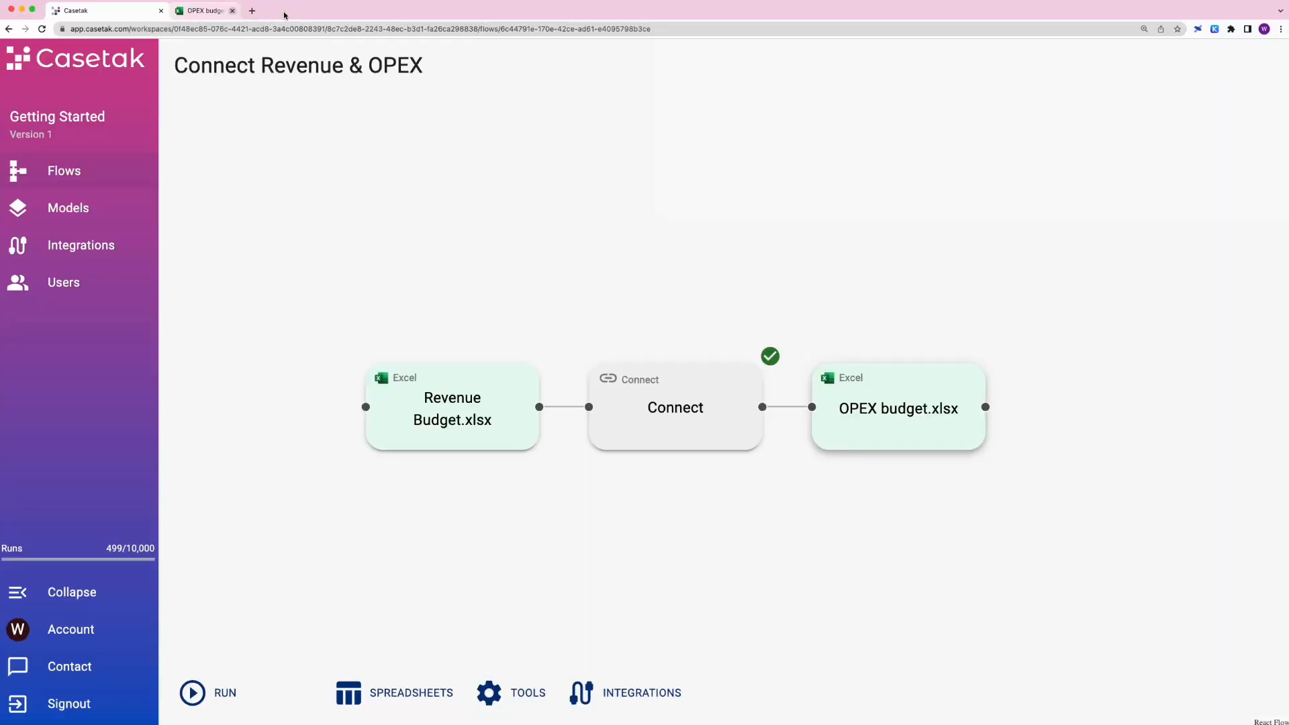